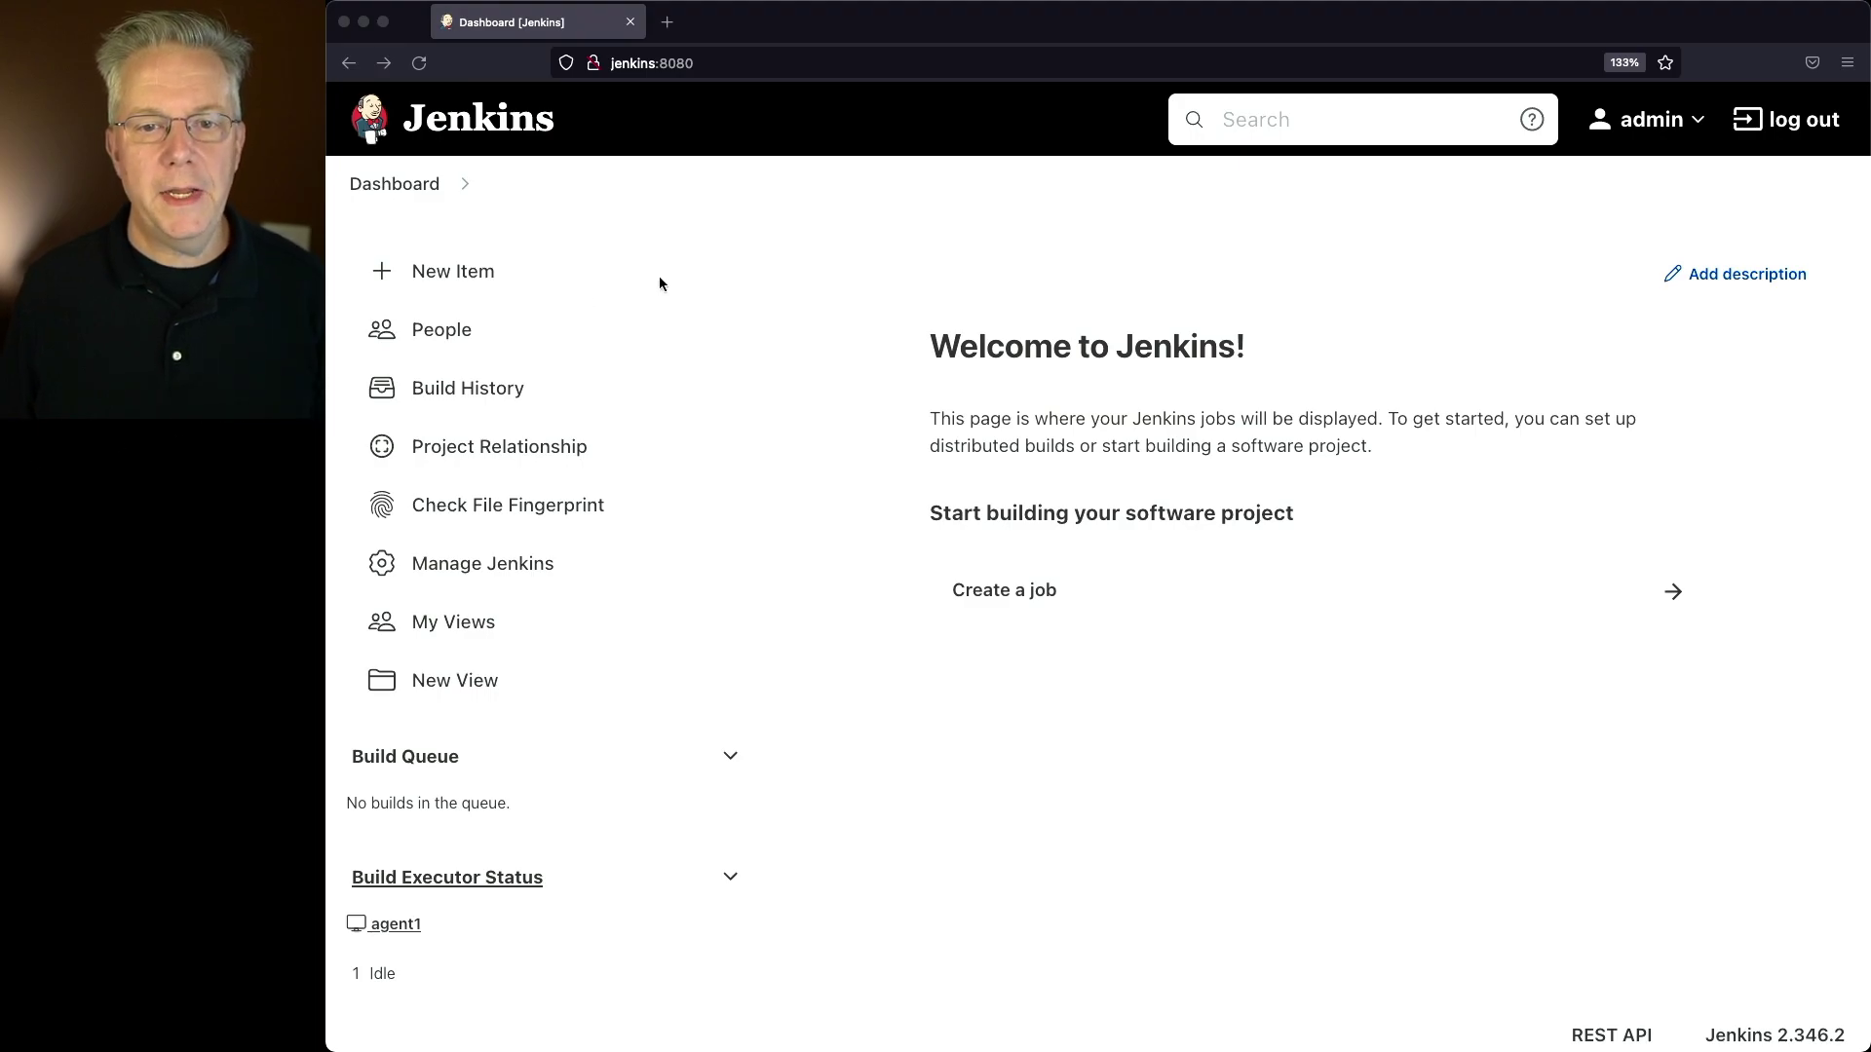
Create a new Pipeline job named boolean
left_click(470, 271)
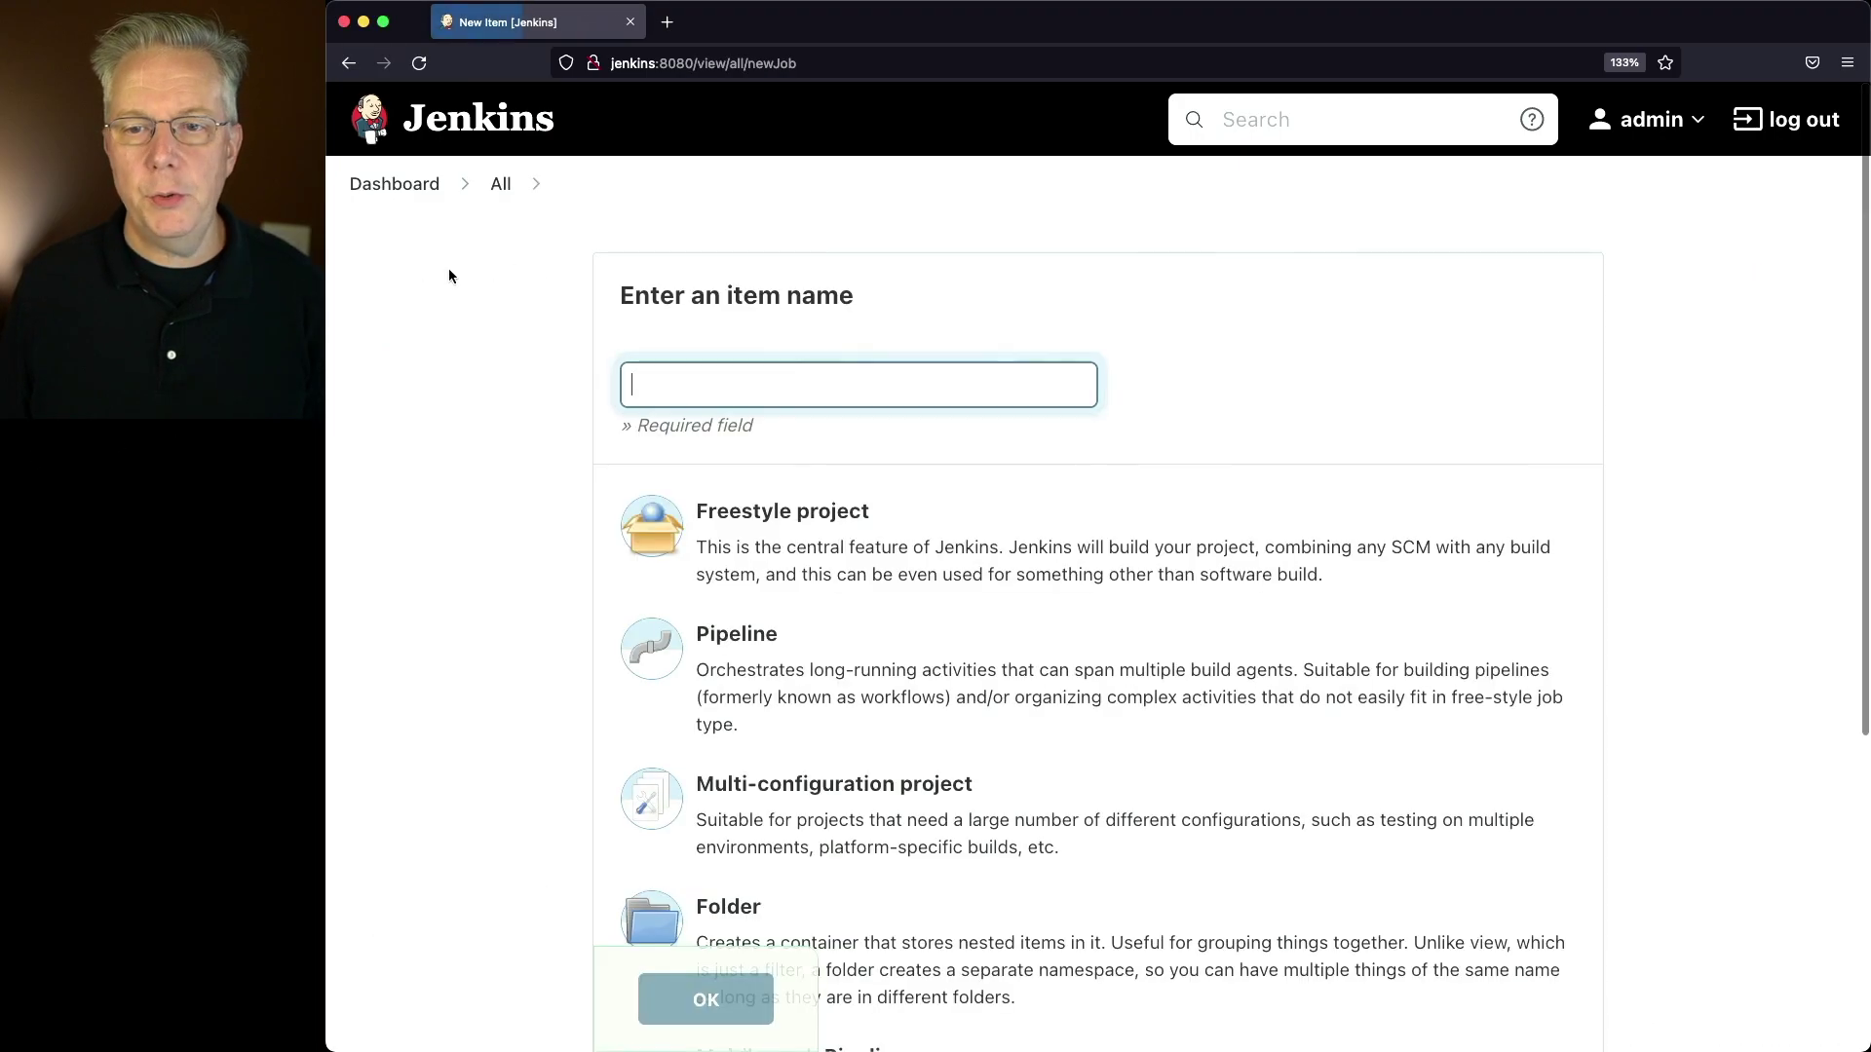
type("boolean")
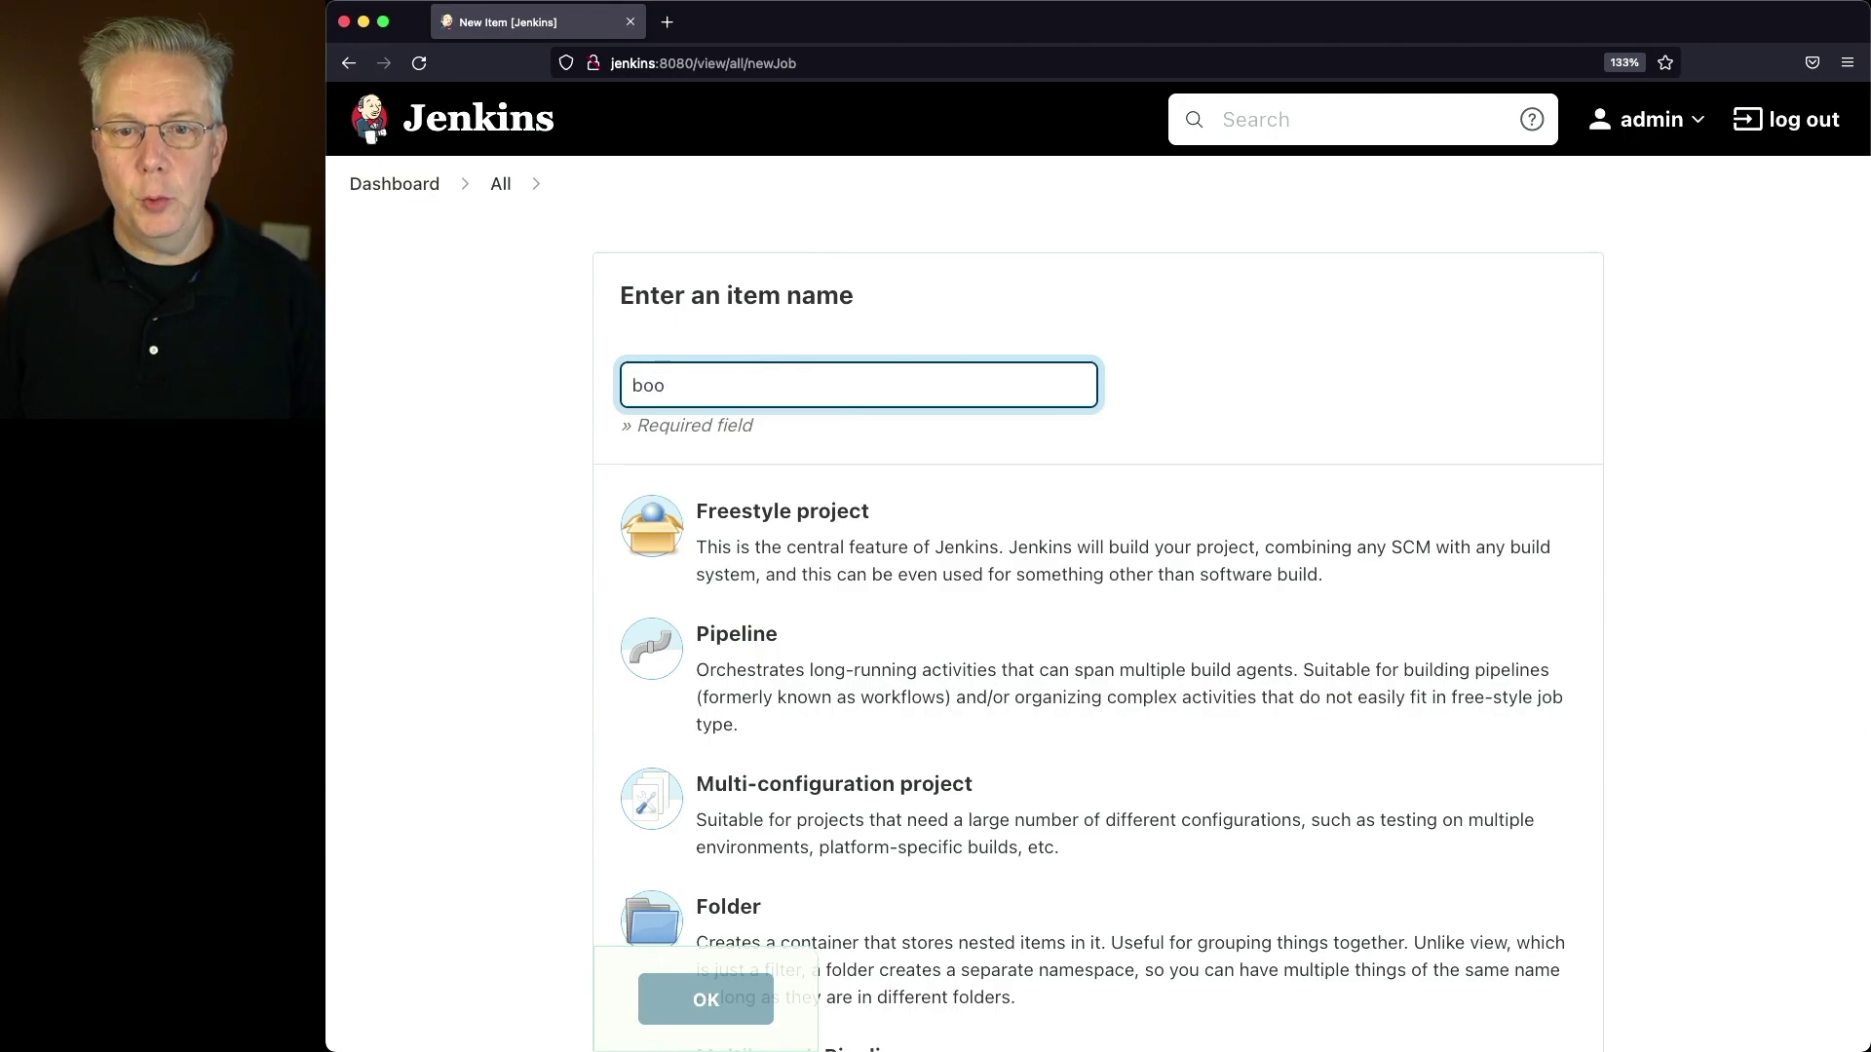
left_click(777, 671)
left_click(741, 1000)
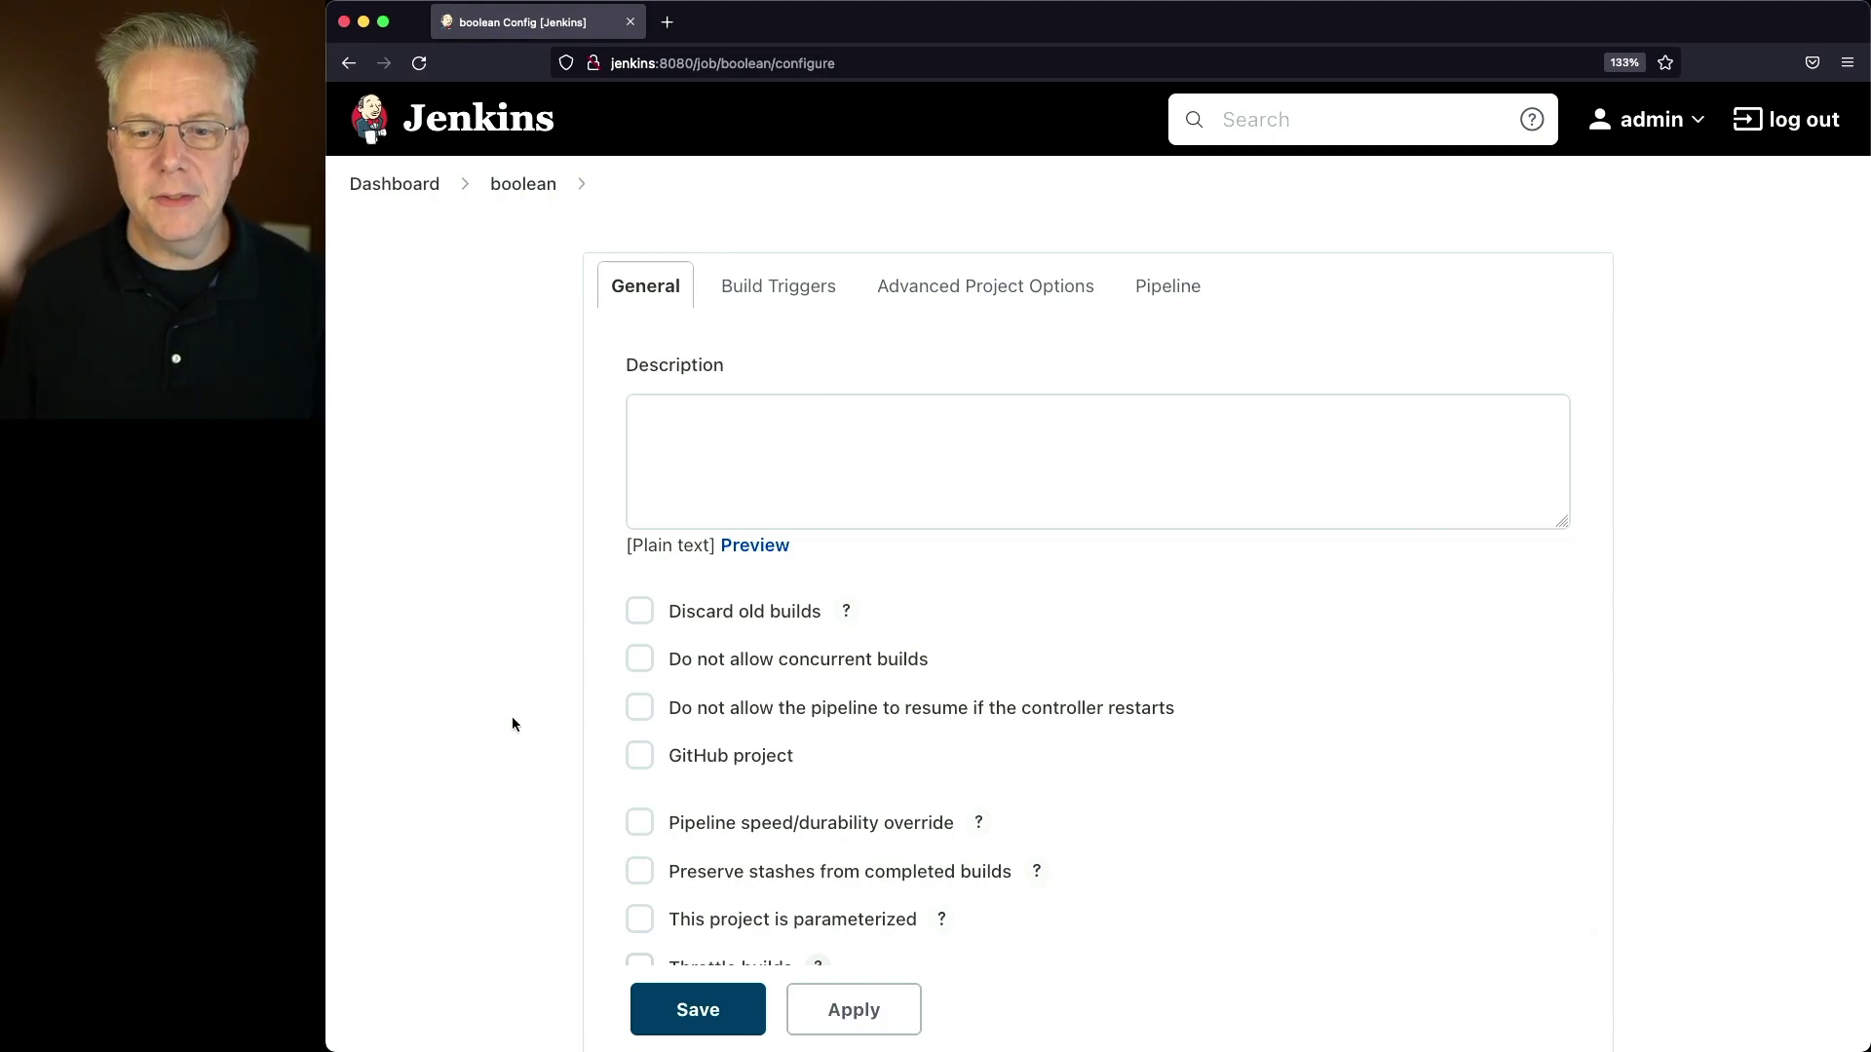
scroll(718, 727, "down", 5)
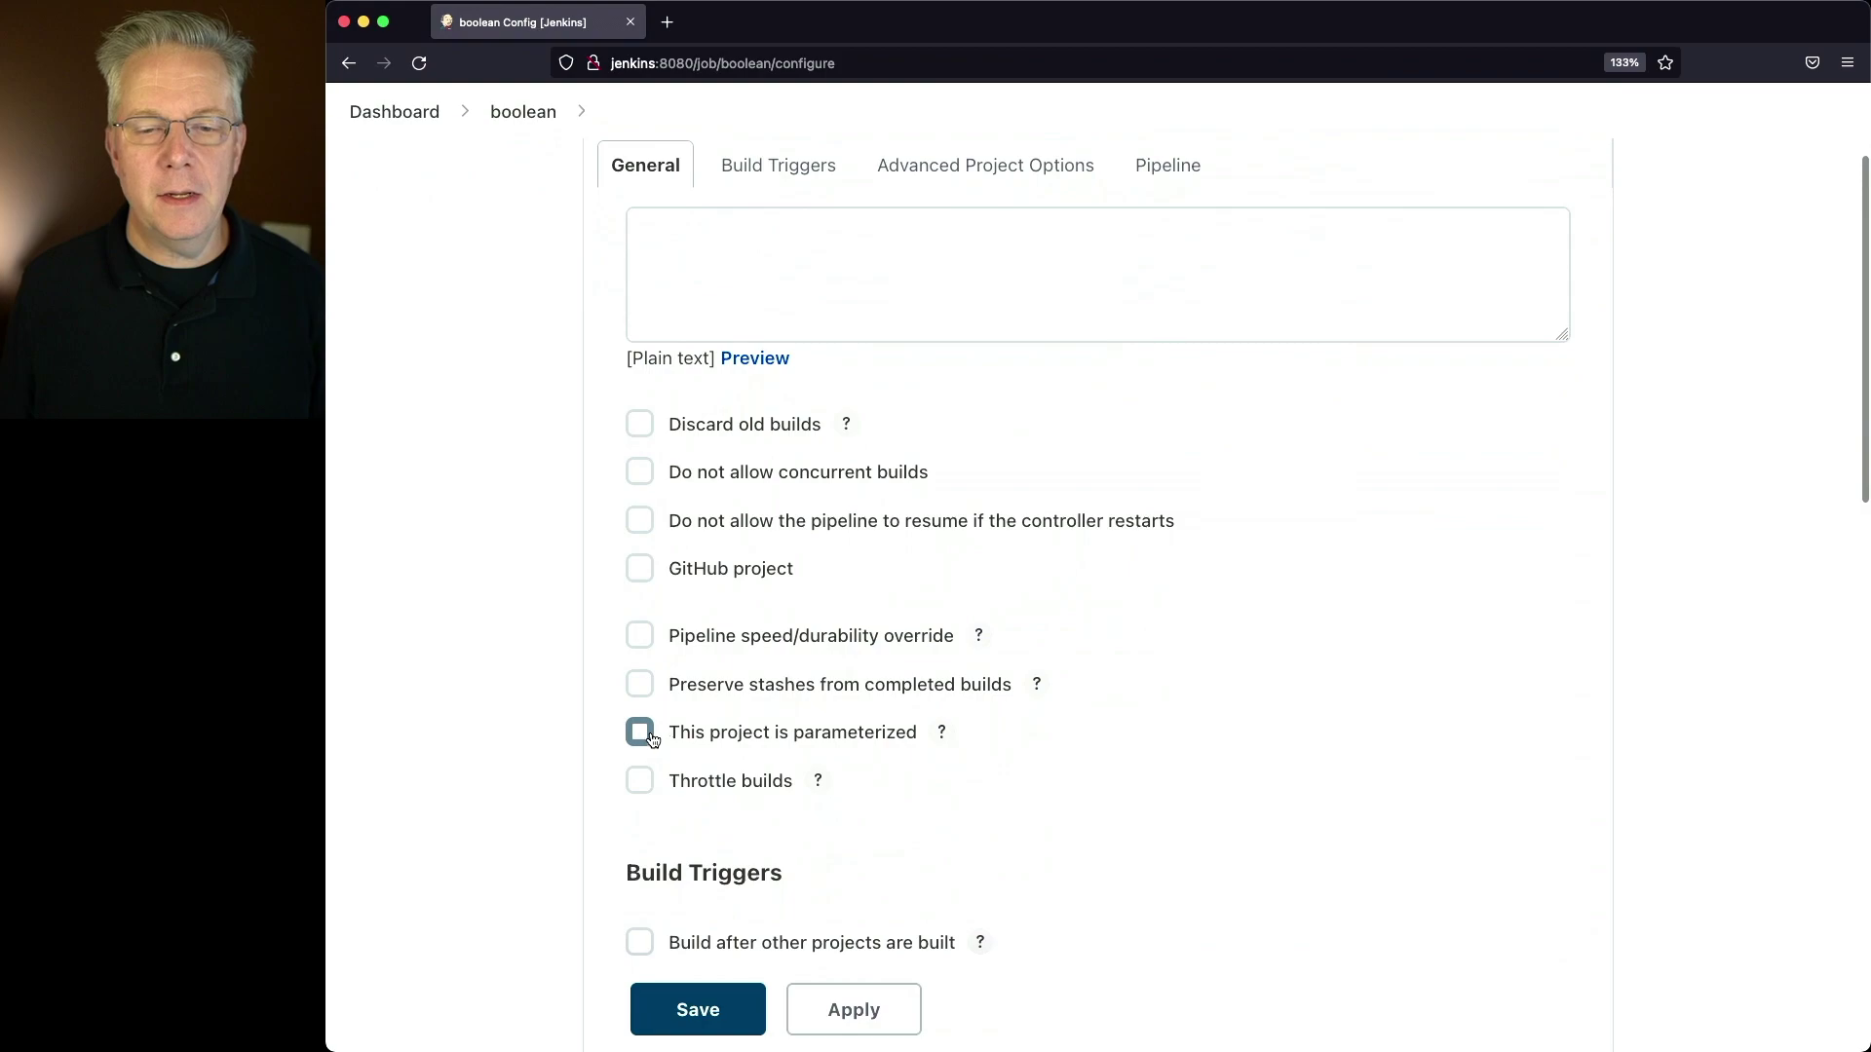
left_click(651, 739)
left_click(819, 780)
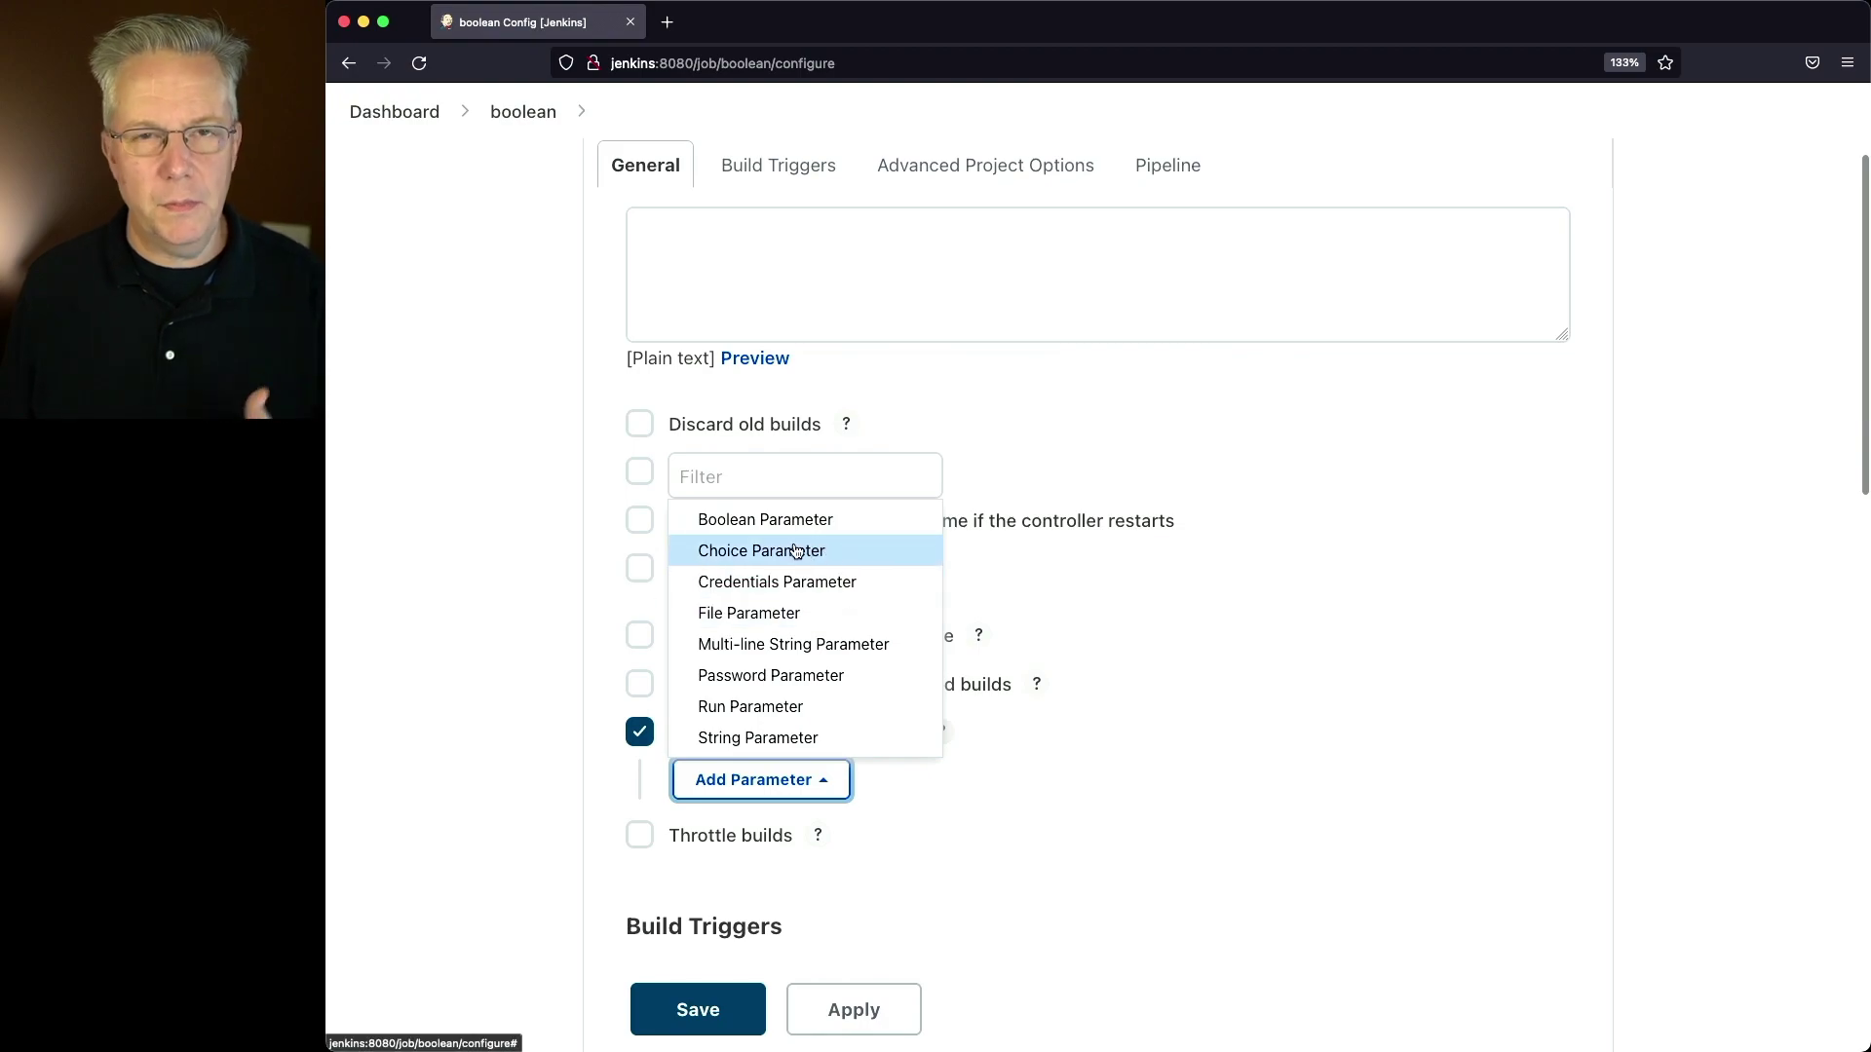
left_click(1126, 581)
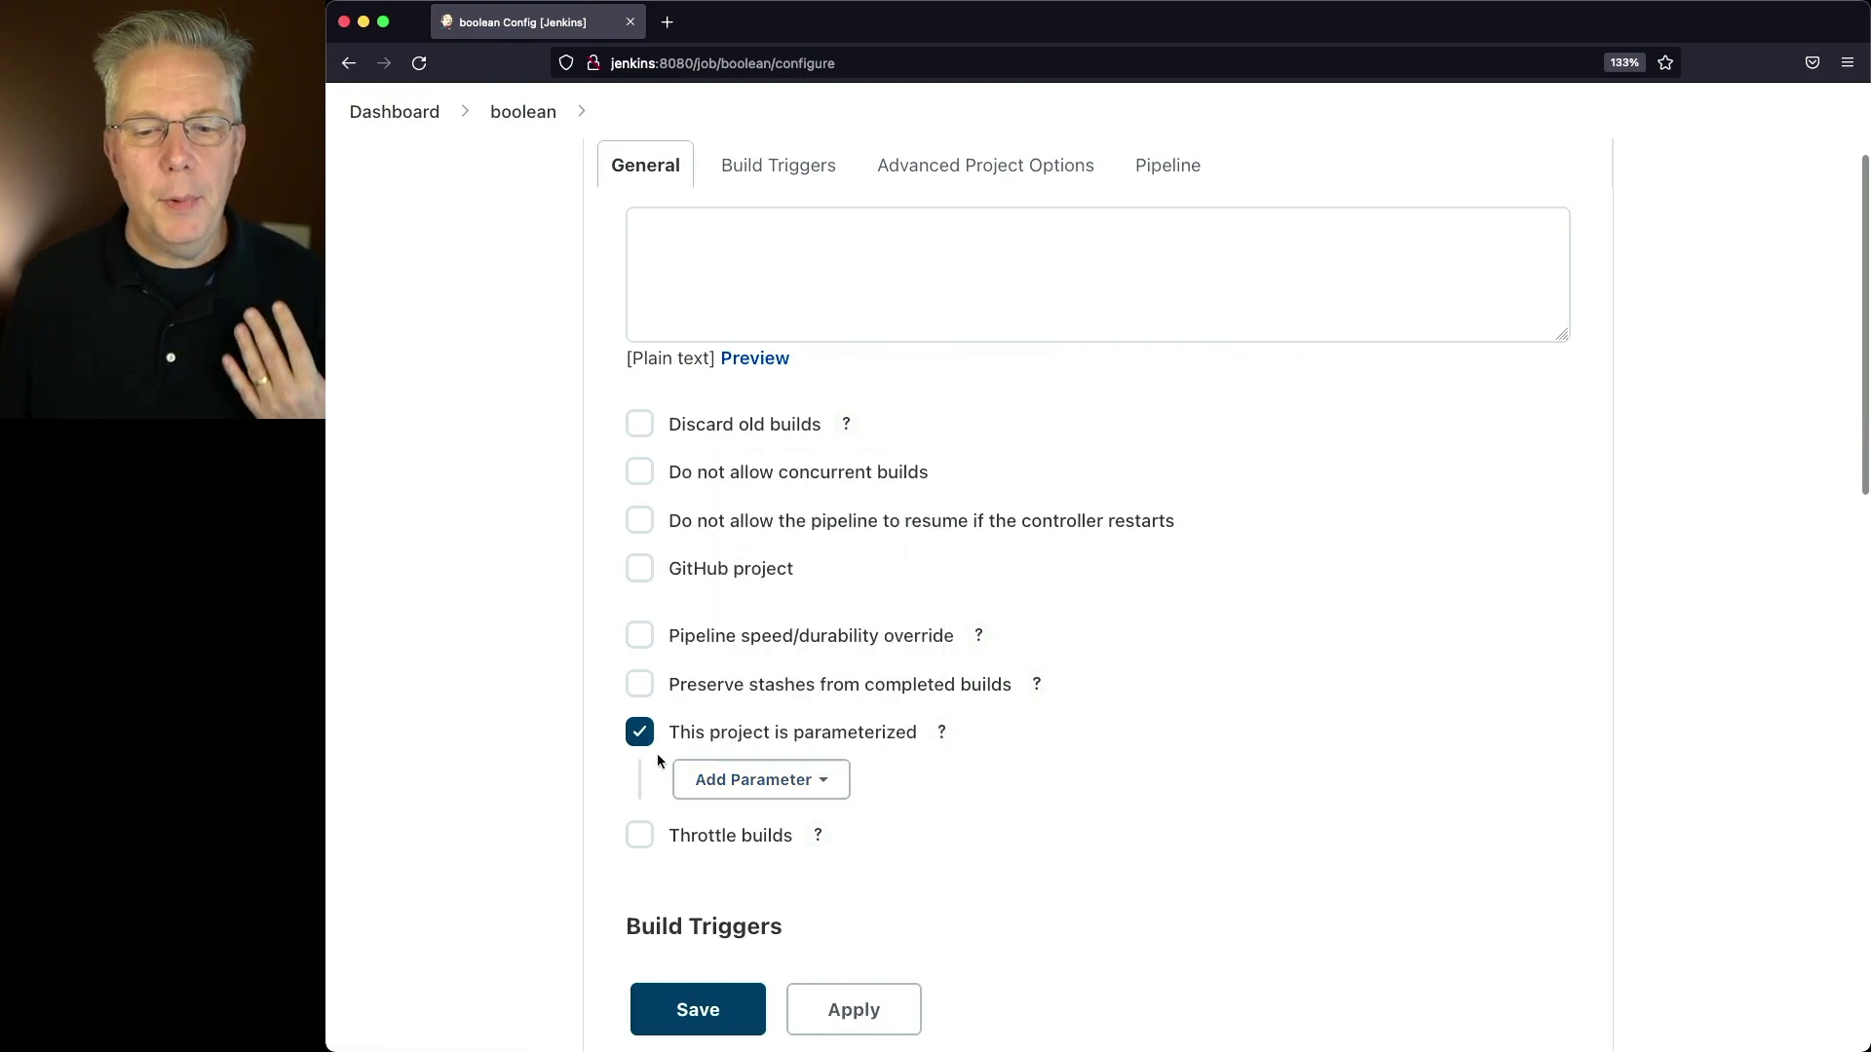
left_click(642, 736)
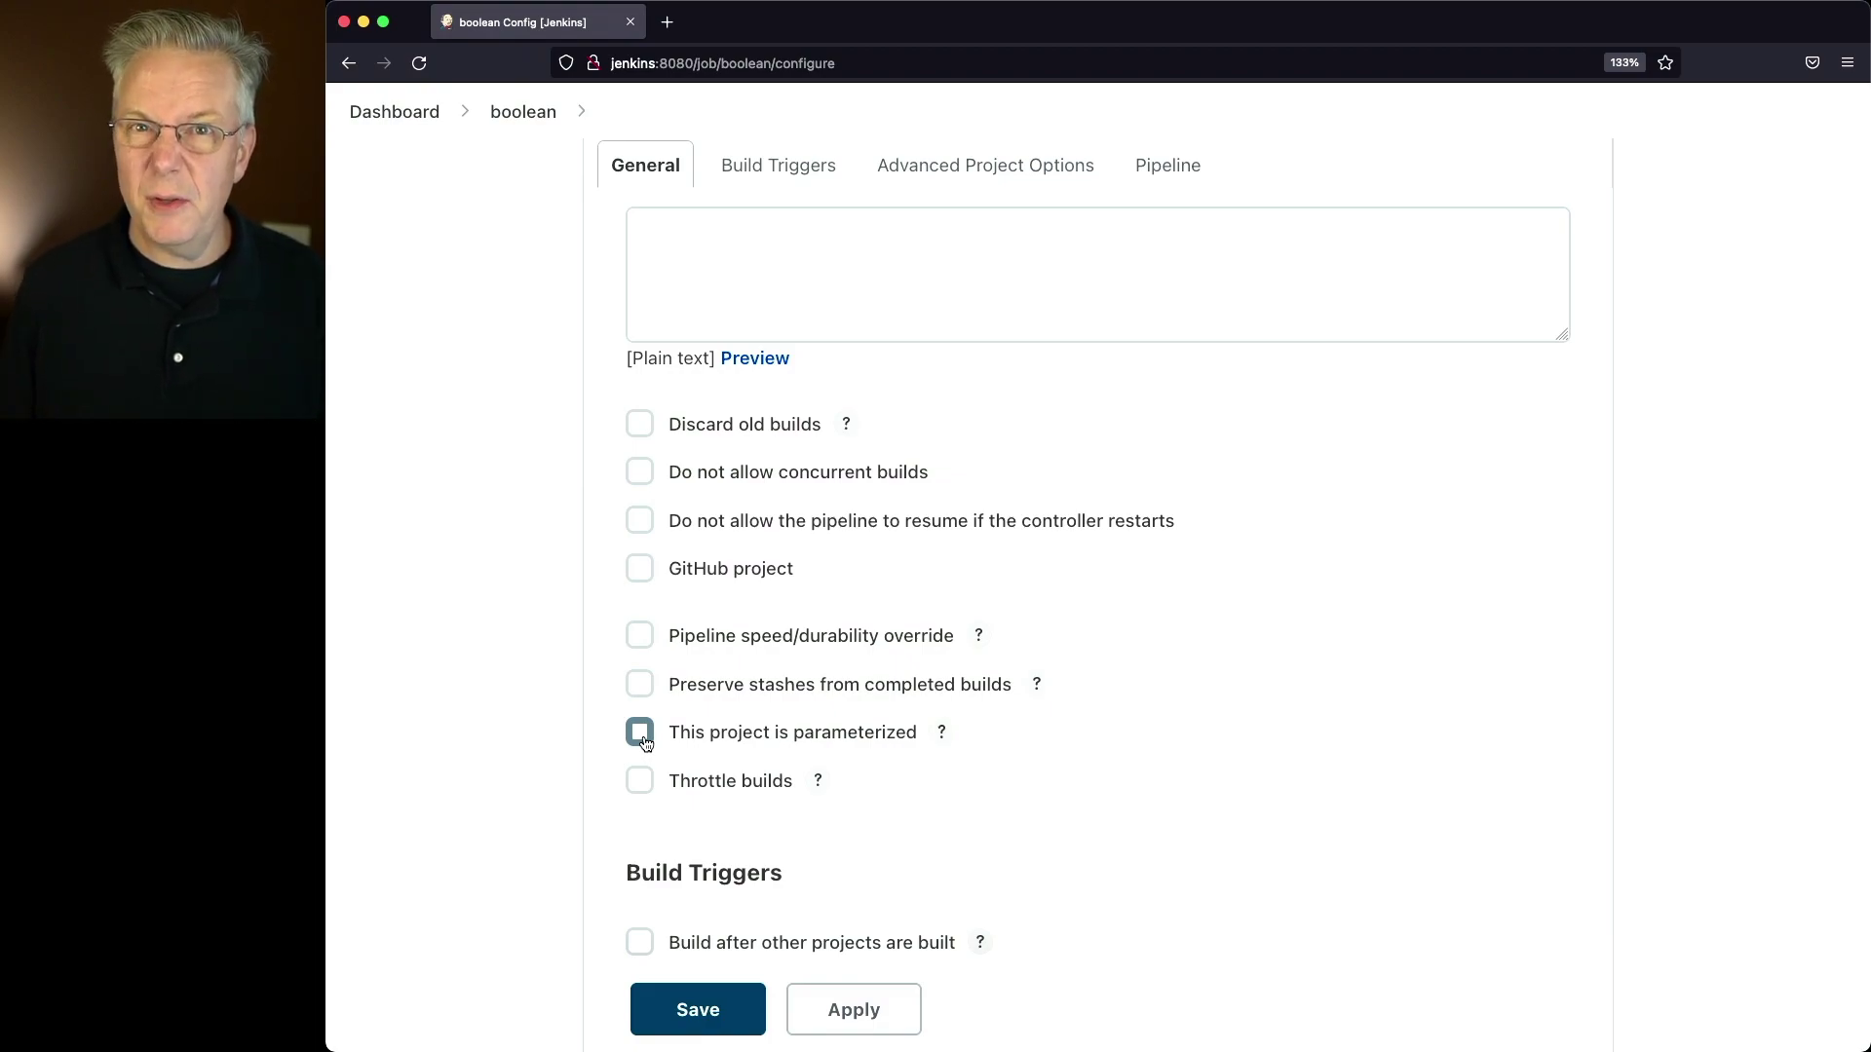
Fill the job's pipeline script with the Hello World sample pipeline
scroll(682, 740, "down", 5)
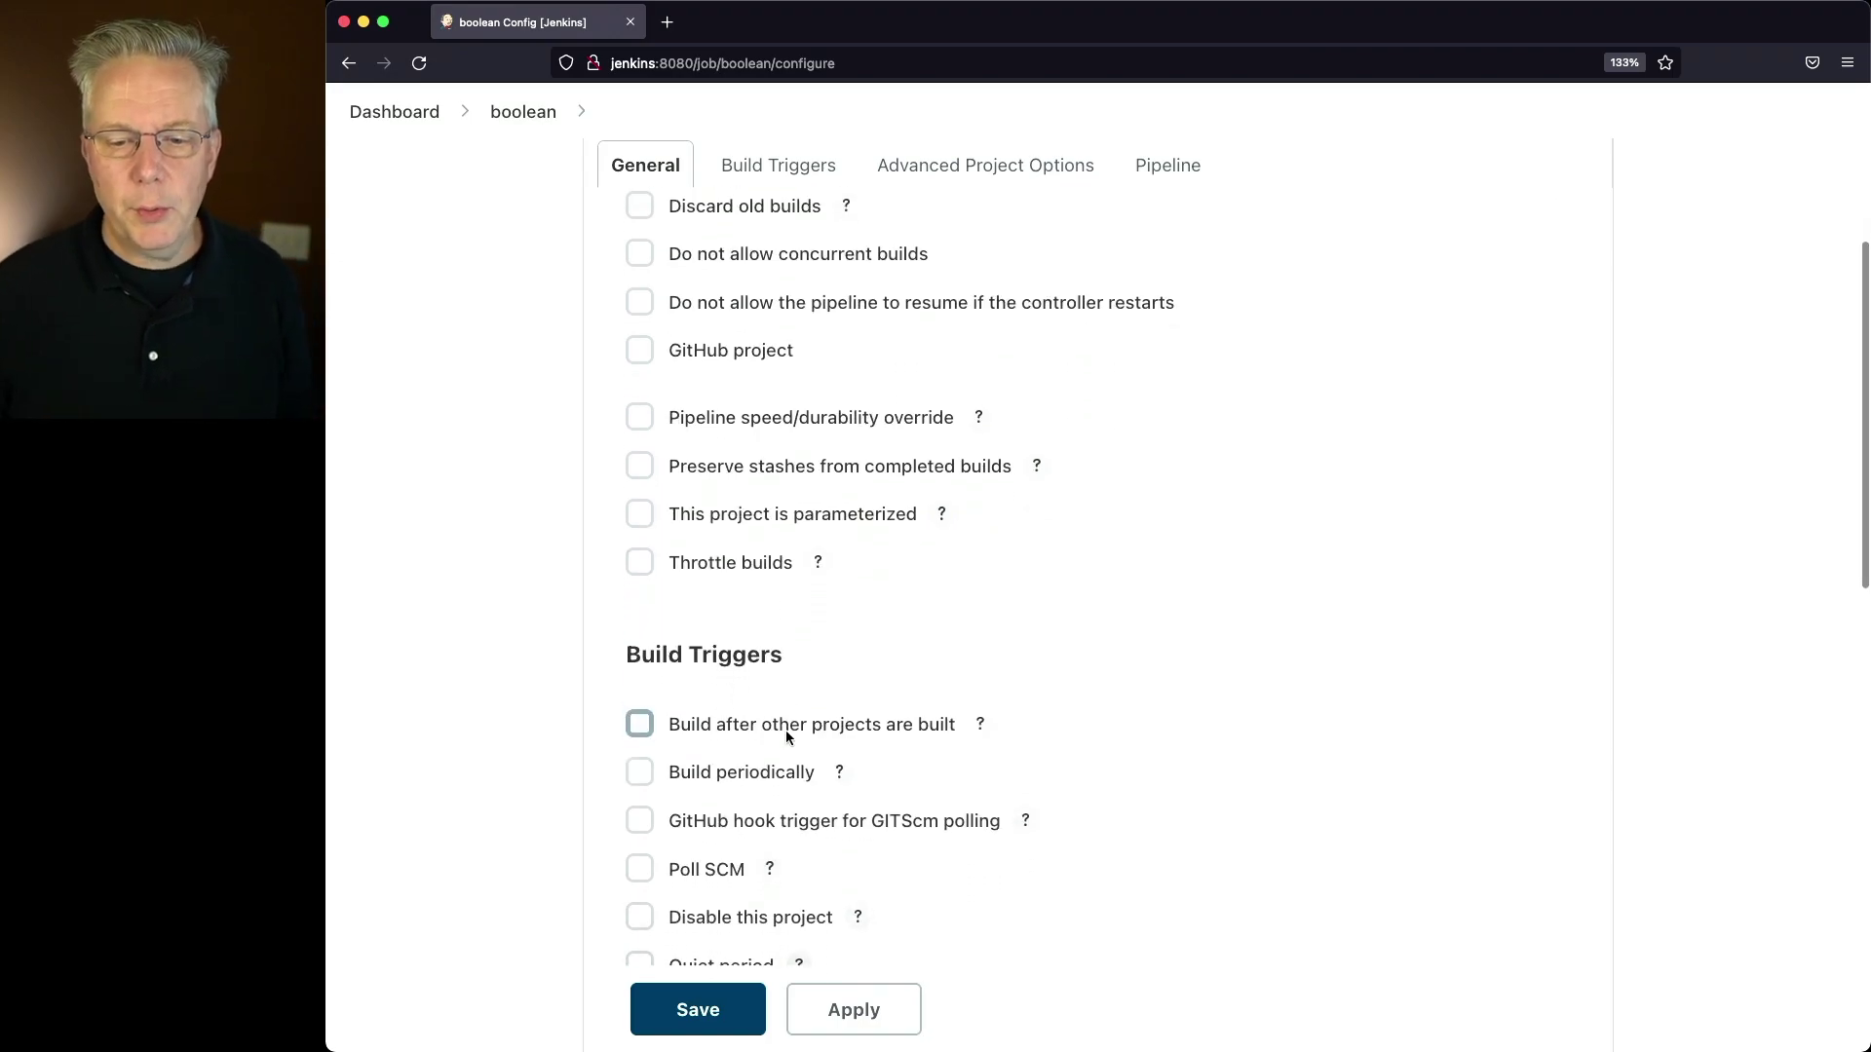
scroll(798, 739, "down", 6)
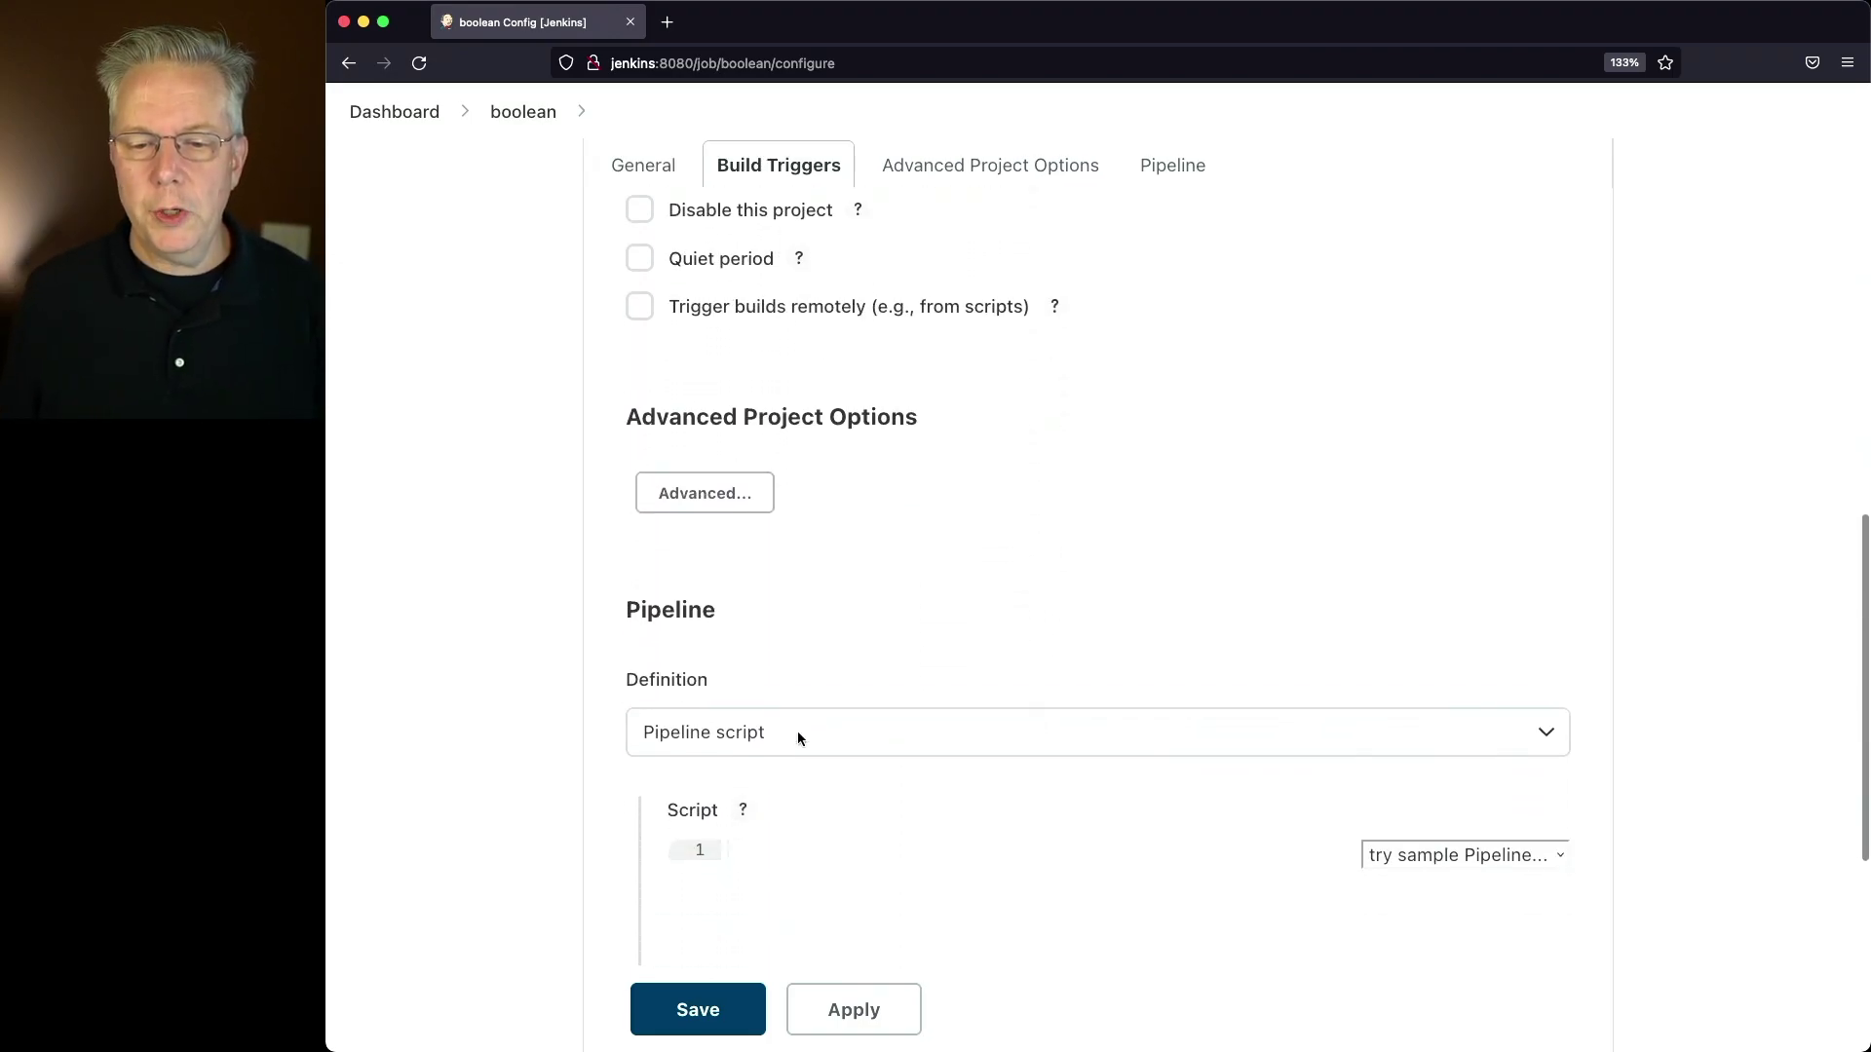
left_click(1432, 681)
left_click(1418, 702)
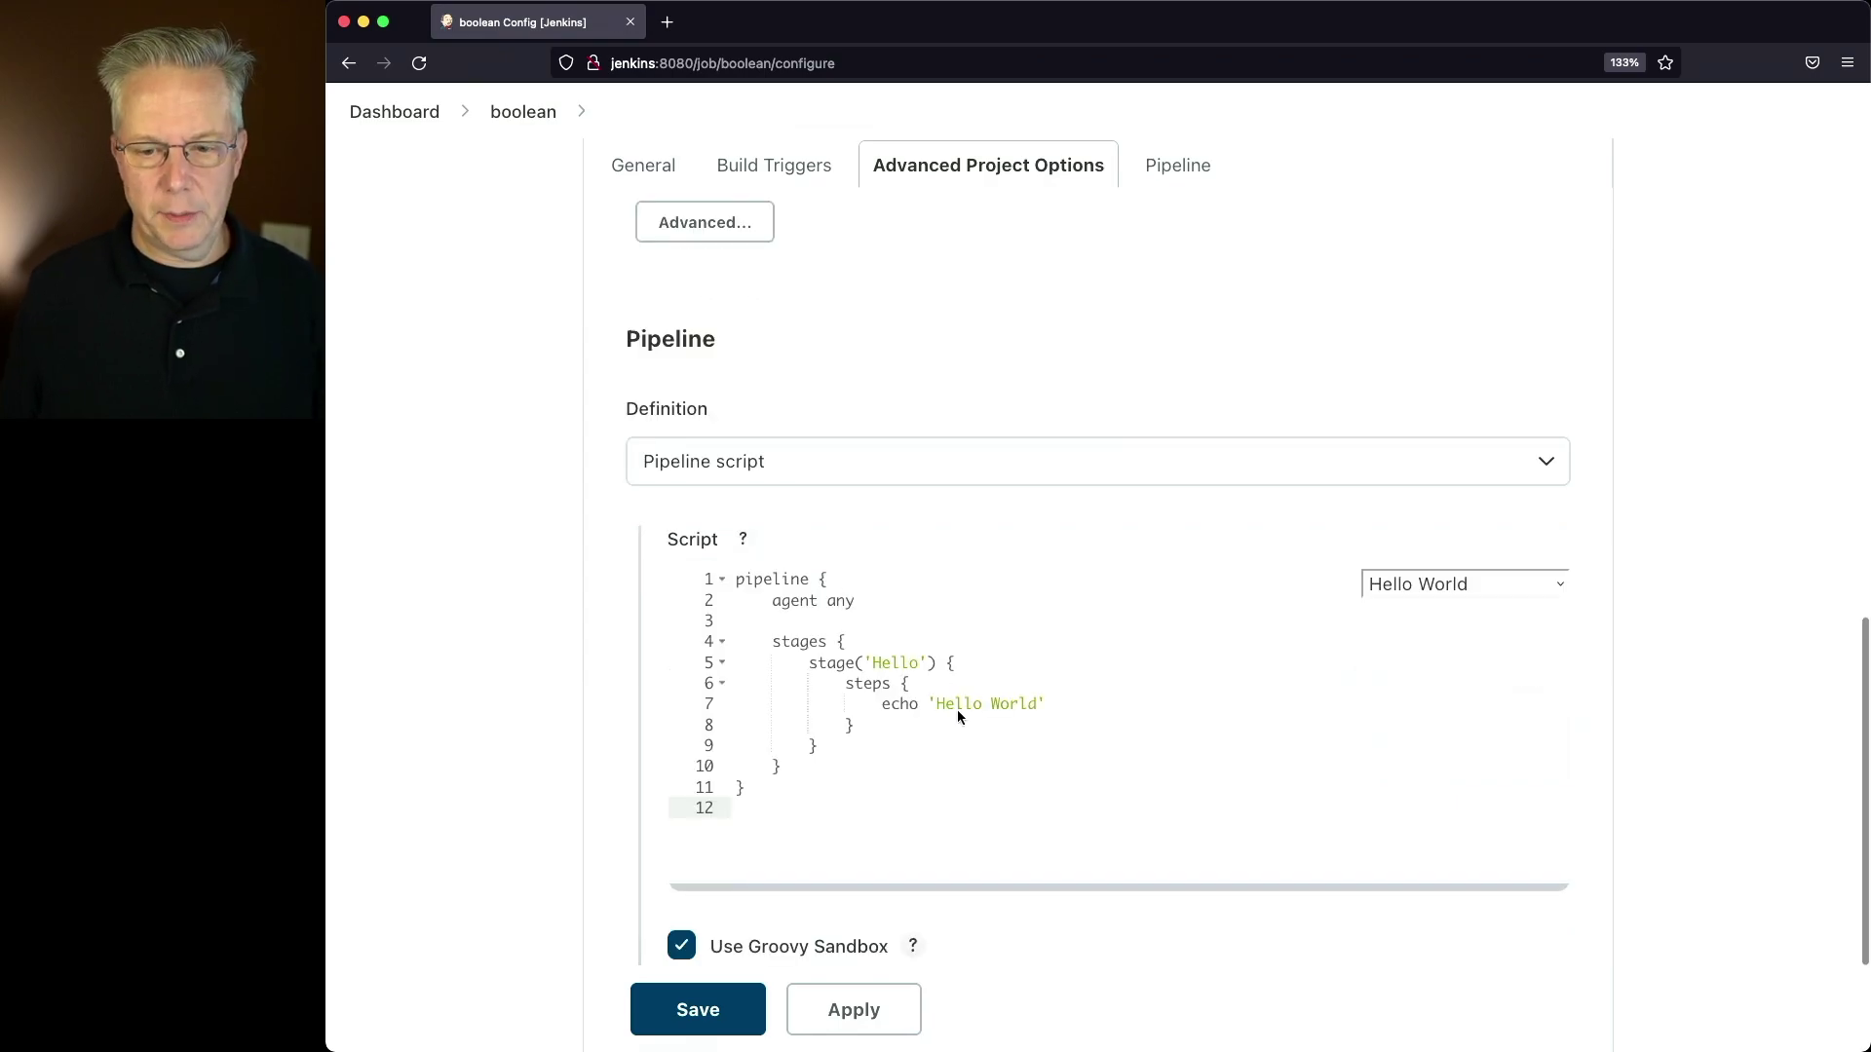
Open the Declarative Directive Generator from the Pipeline Syntax help and add a Boolean Parameter to a parameters directive
scroll(793, 722, "down", 3)
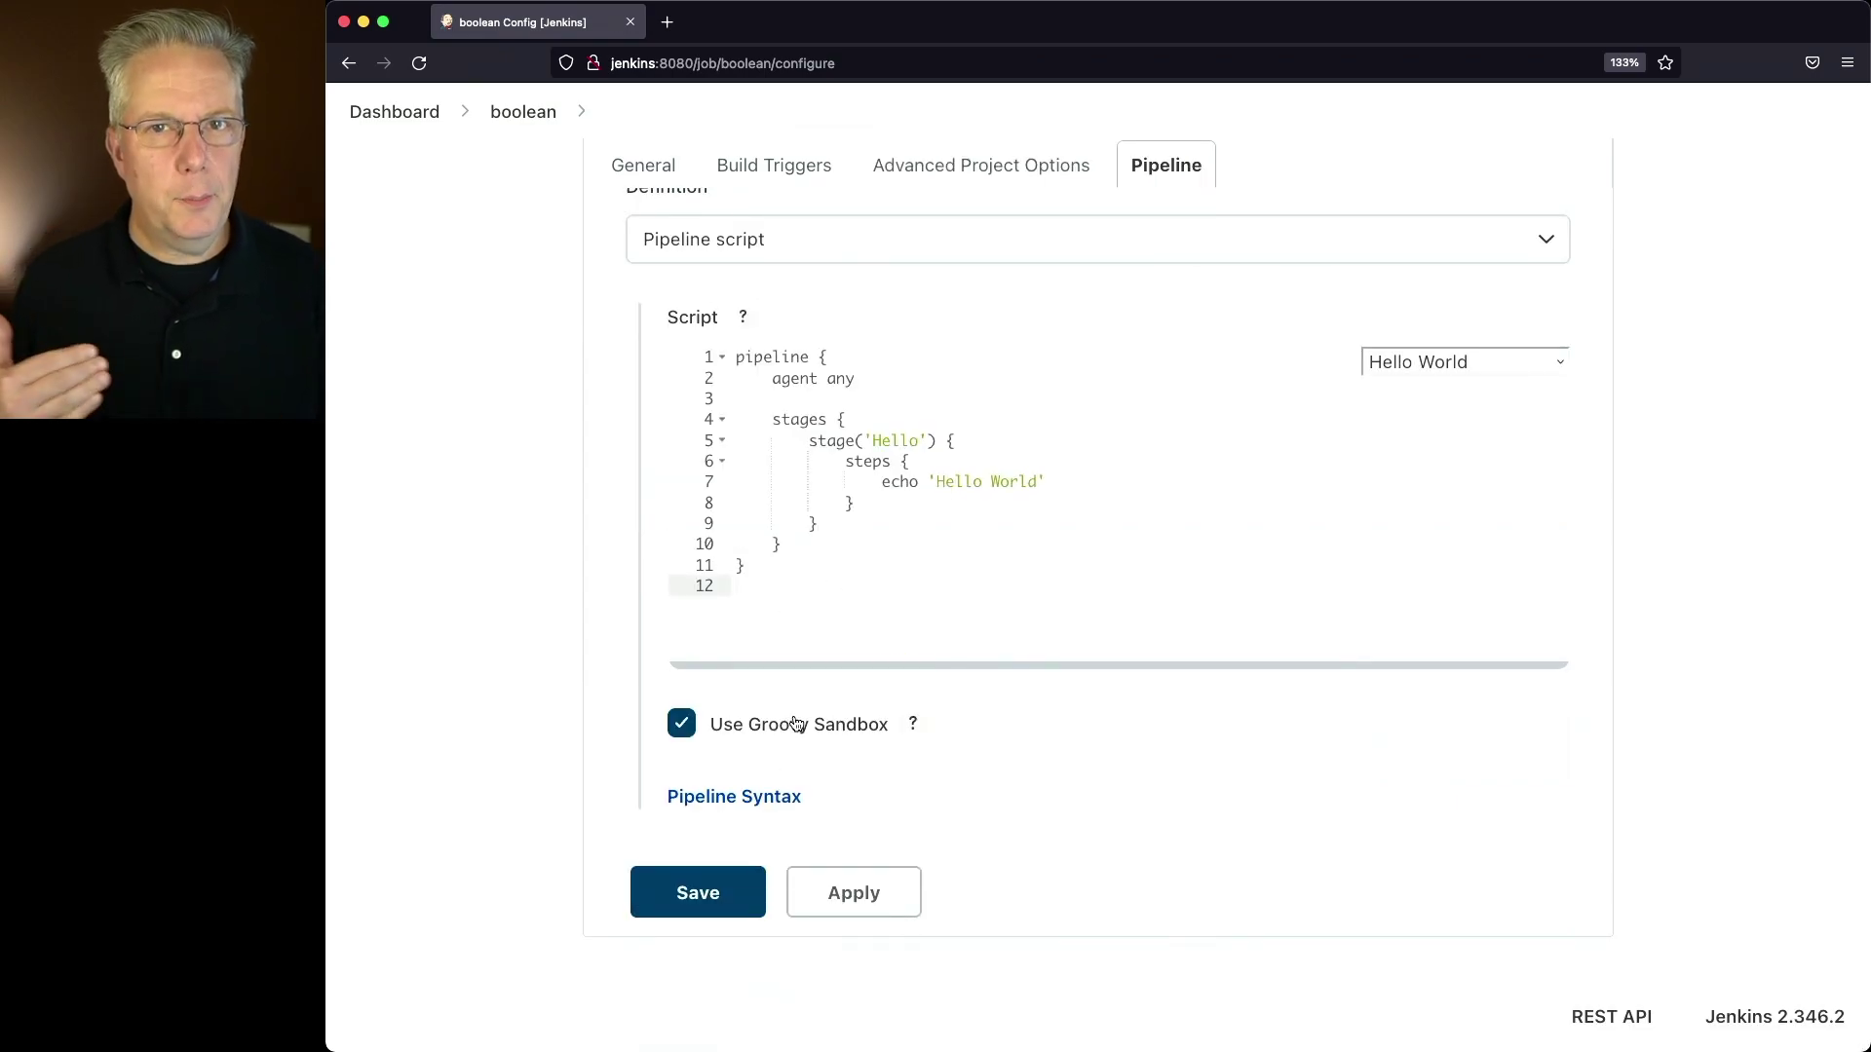
left_click(748, 798)
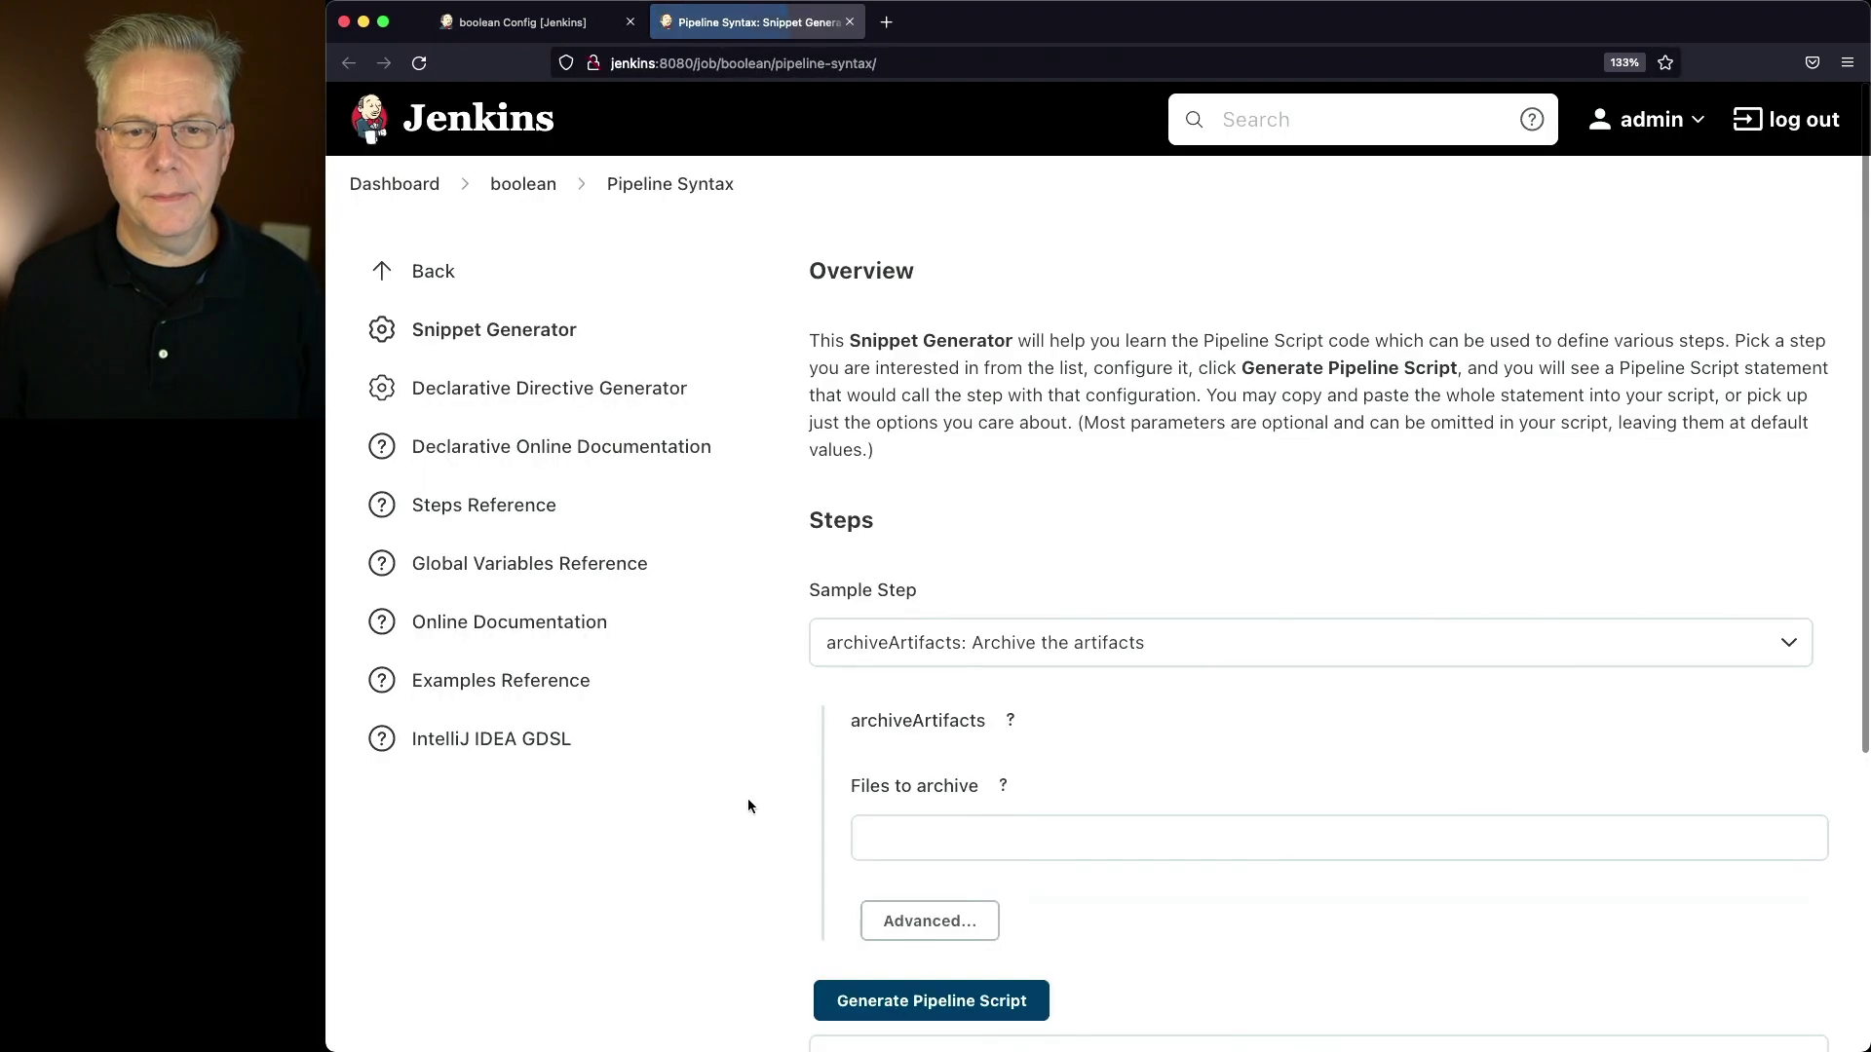
left_click(458, 390)
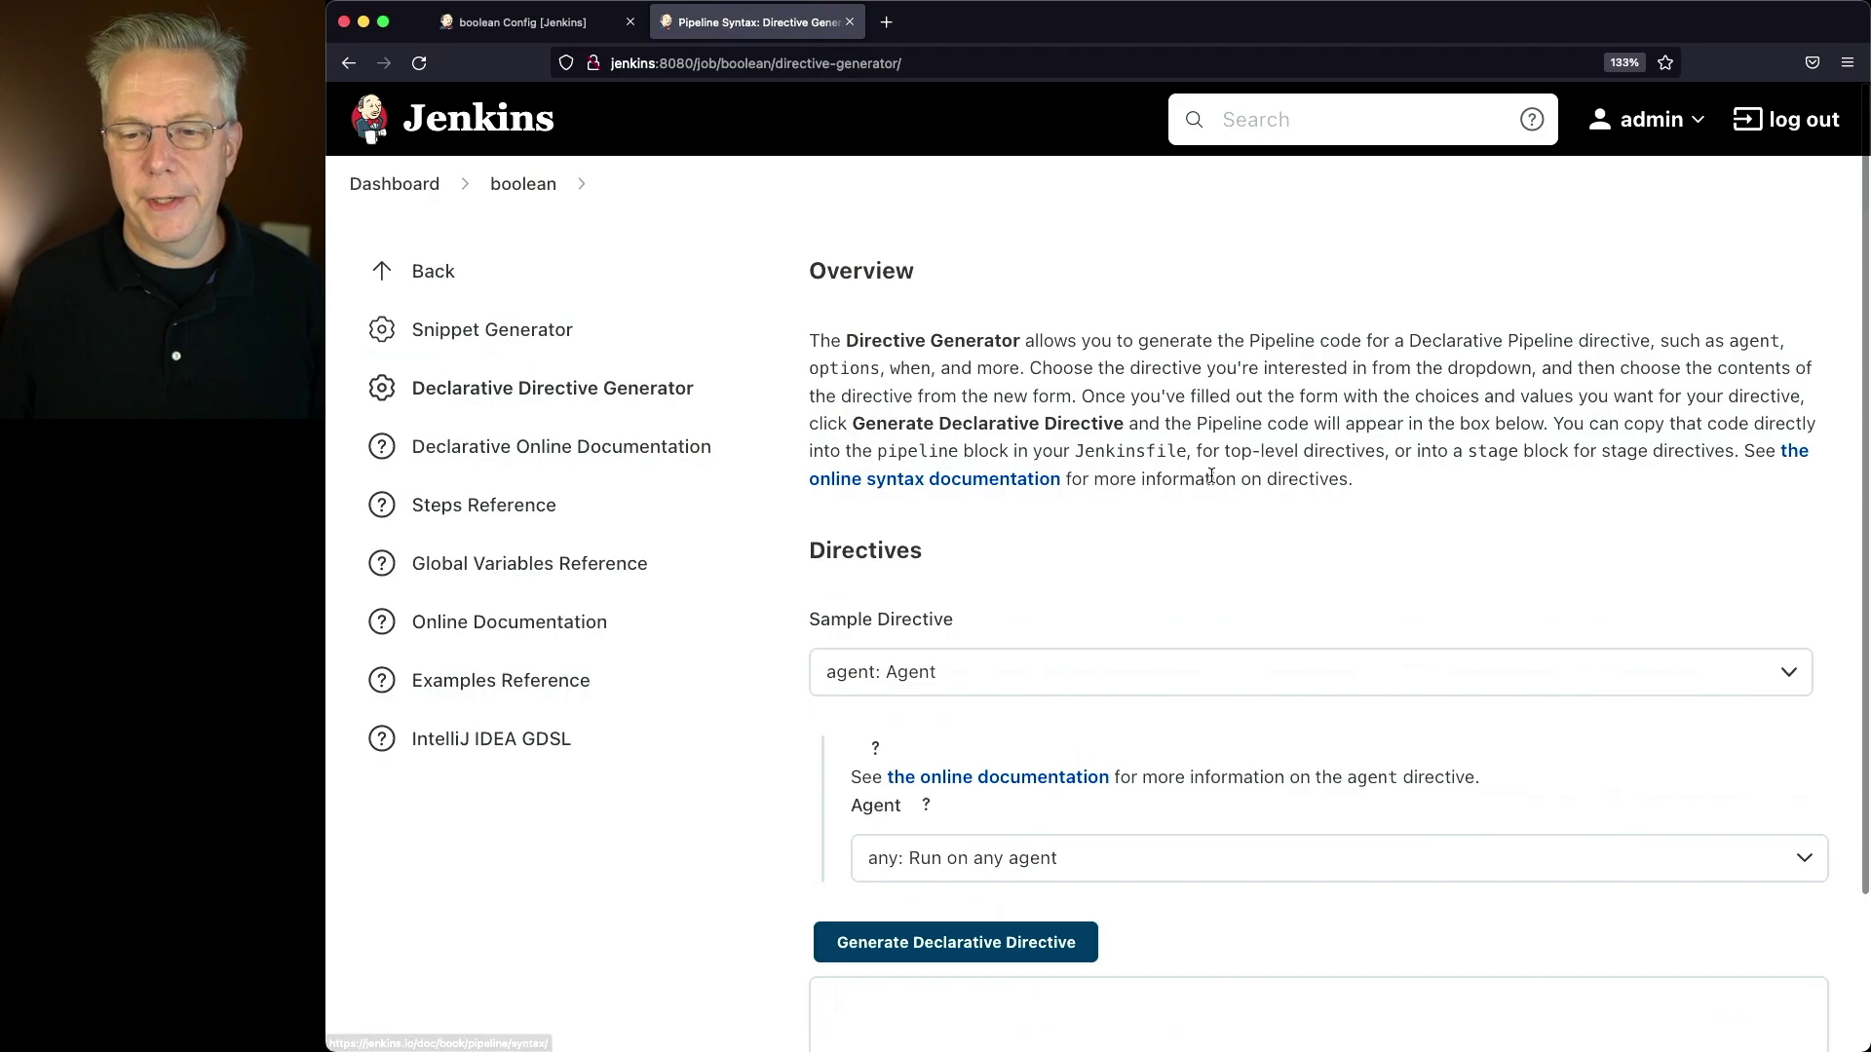
scroll(1031, 497, "down", 2)
left_click(1031, 500)
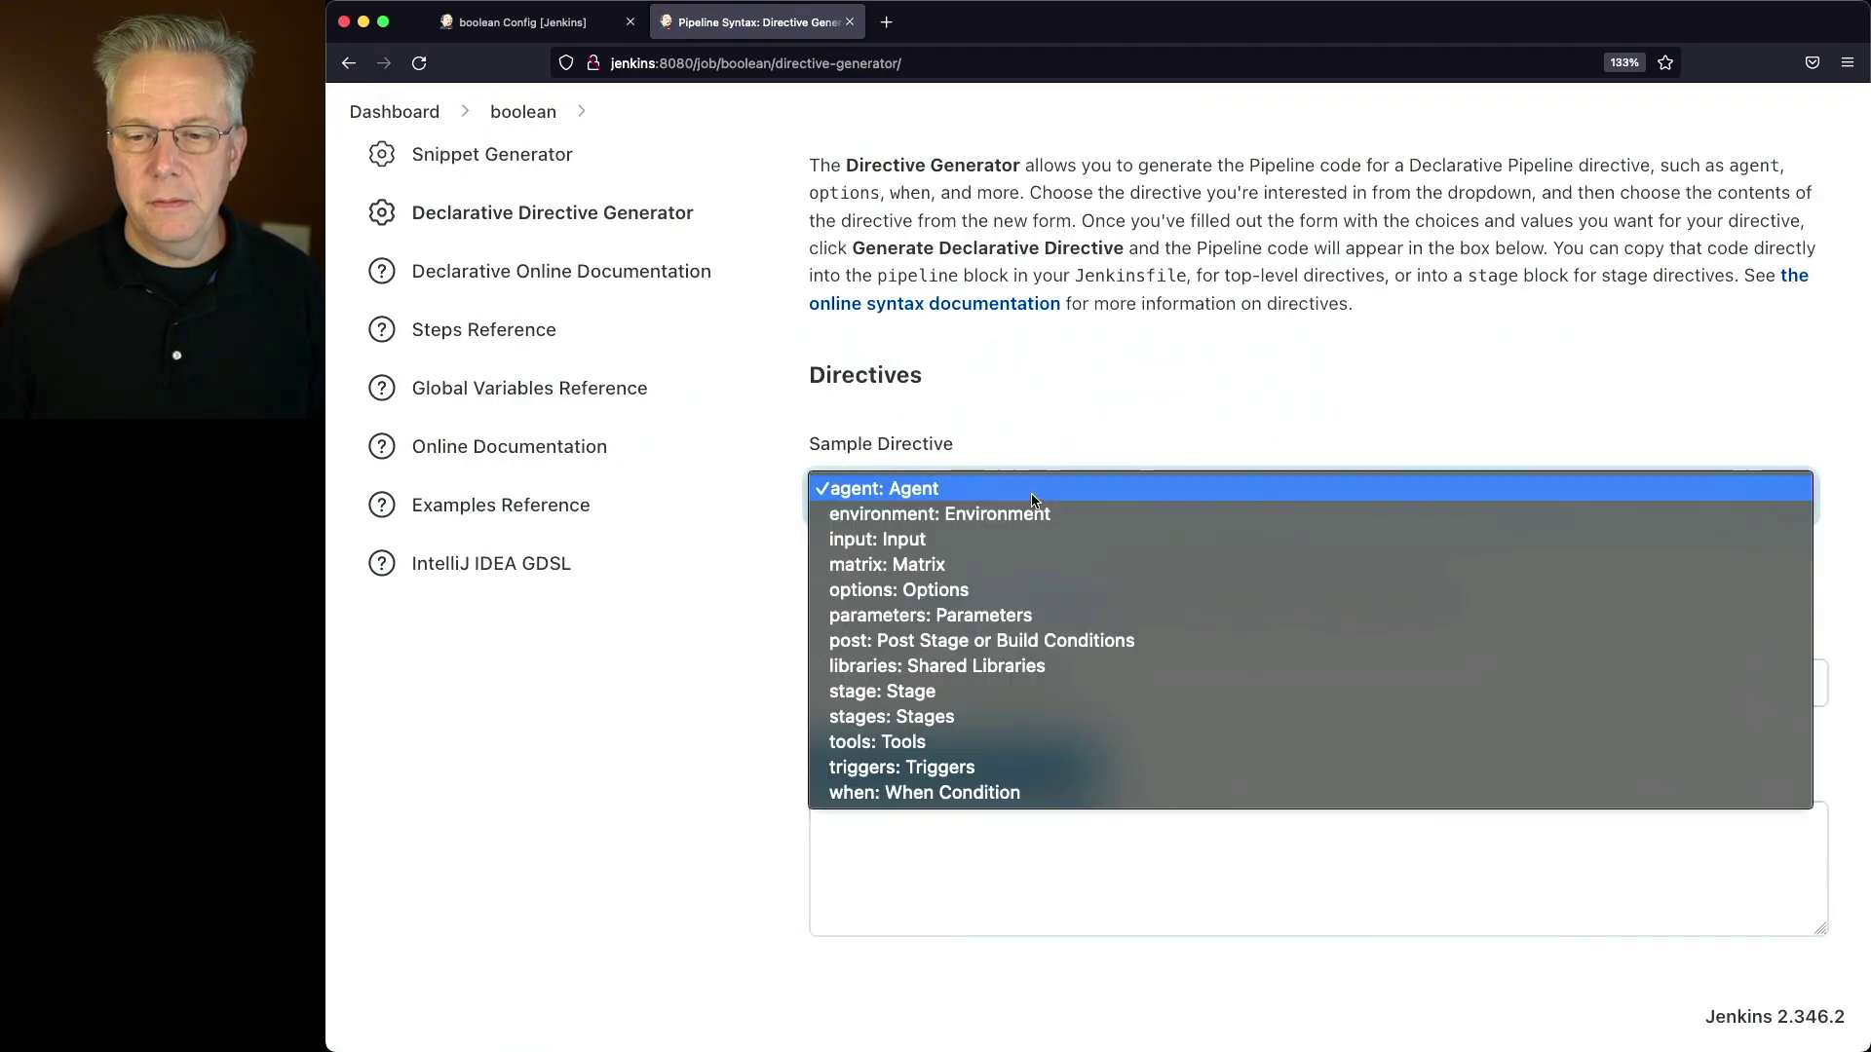
left_click(1038, 615)
left_click(925, 687)
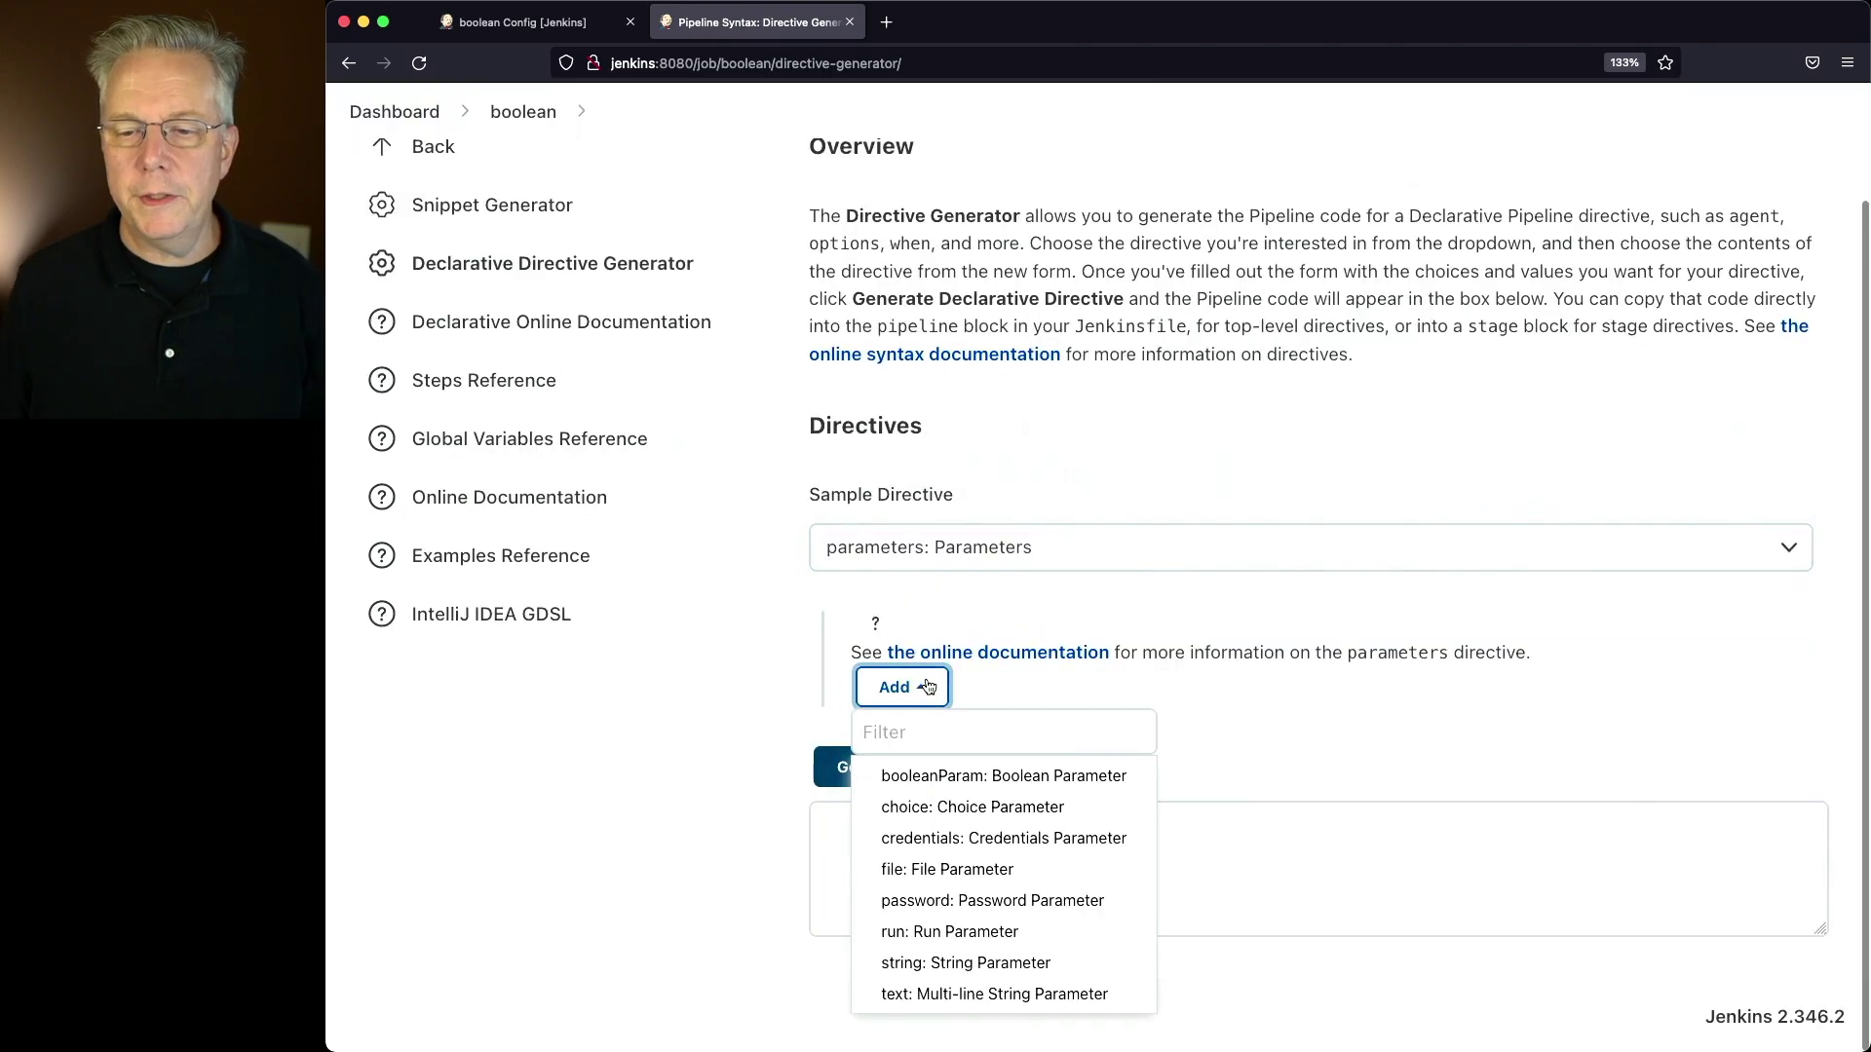
left_click(1004, 776)
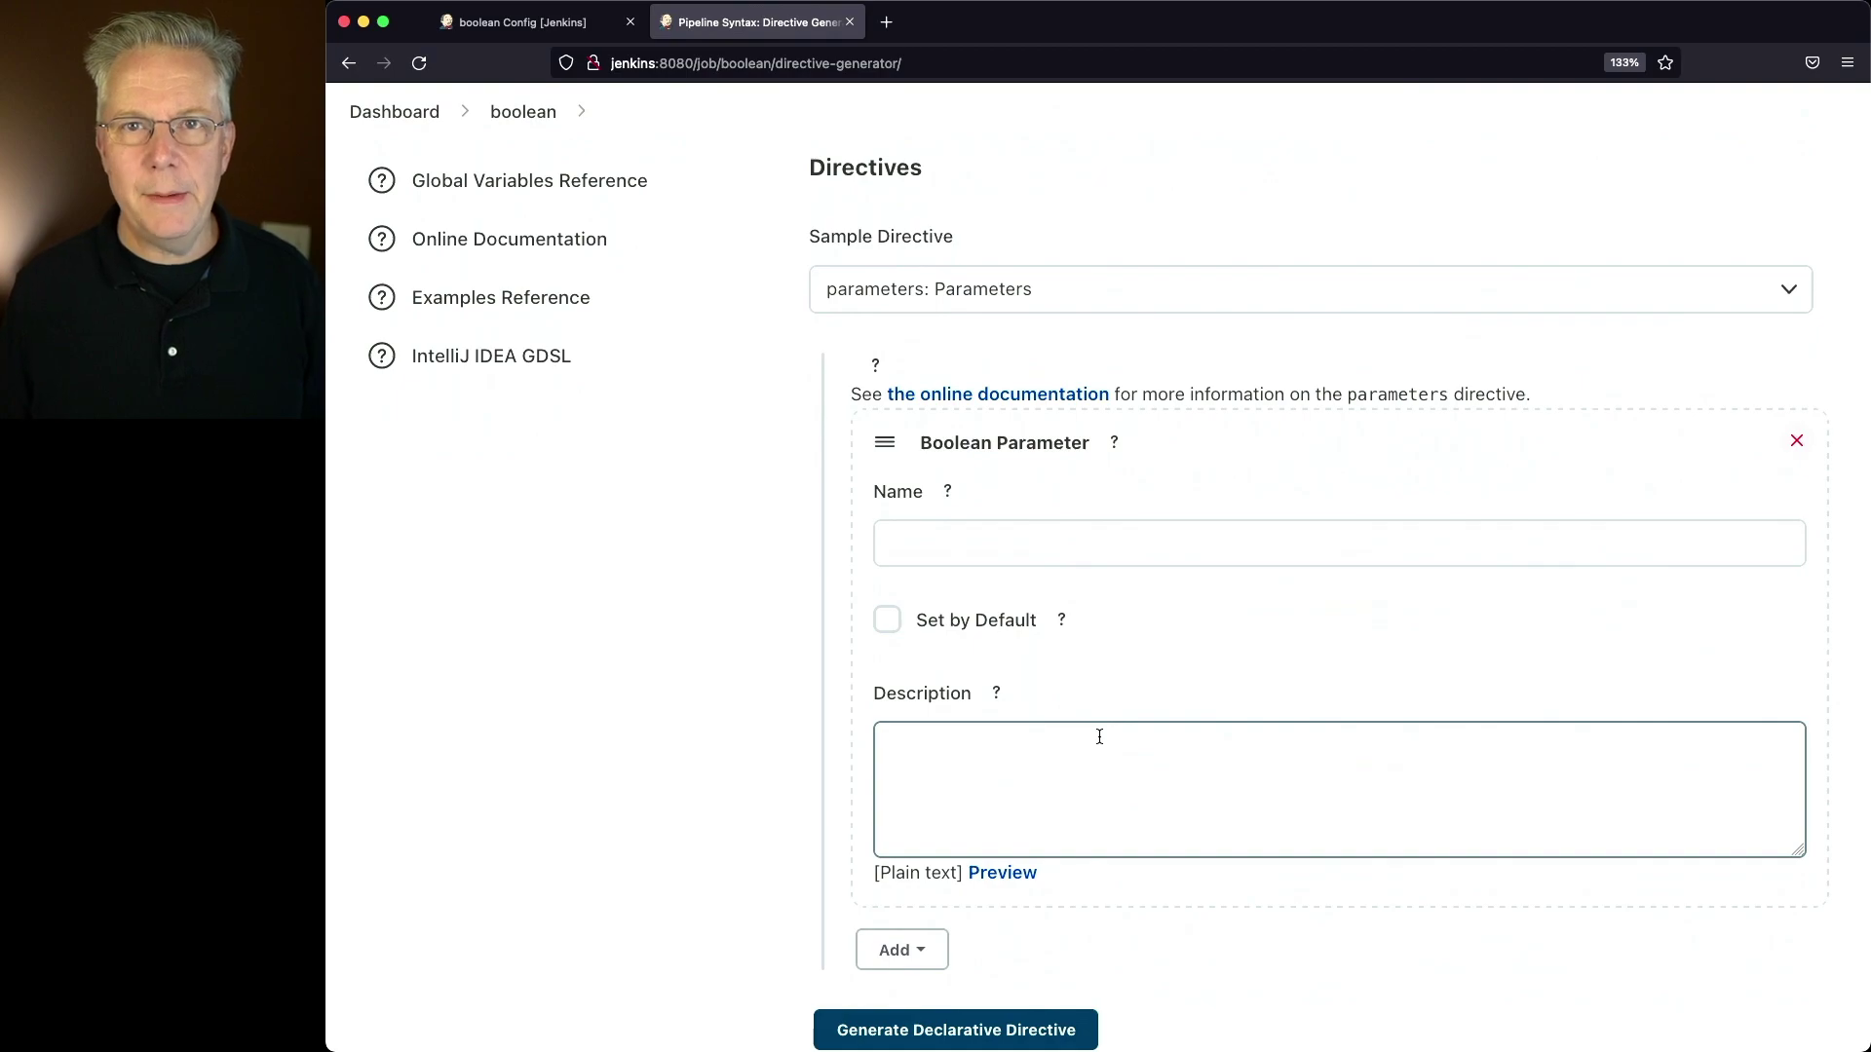
Name the Boolean parameter DEBUG_BUILD and describe it as "Is this a debug build?"
left_click(914, 546)
type("DEBUG_BUILD")
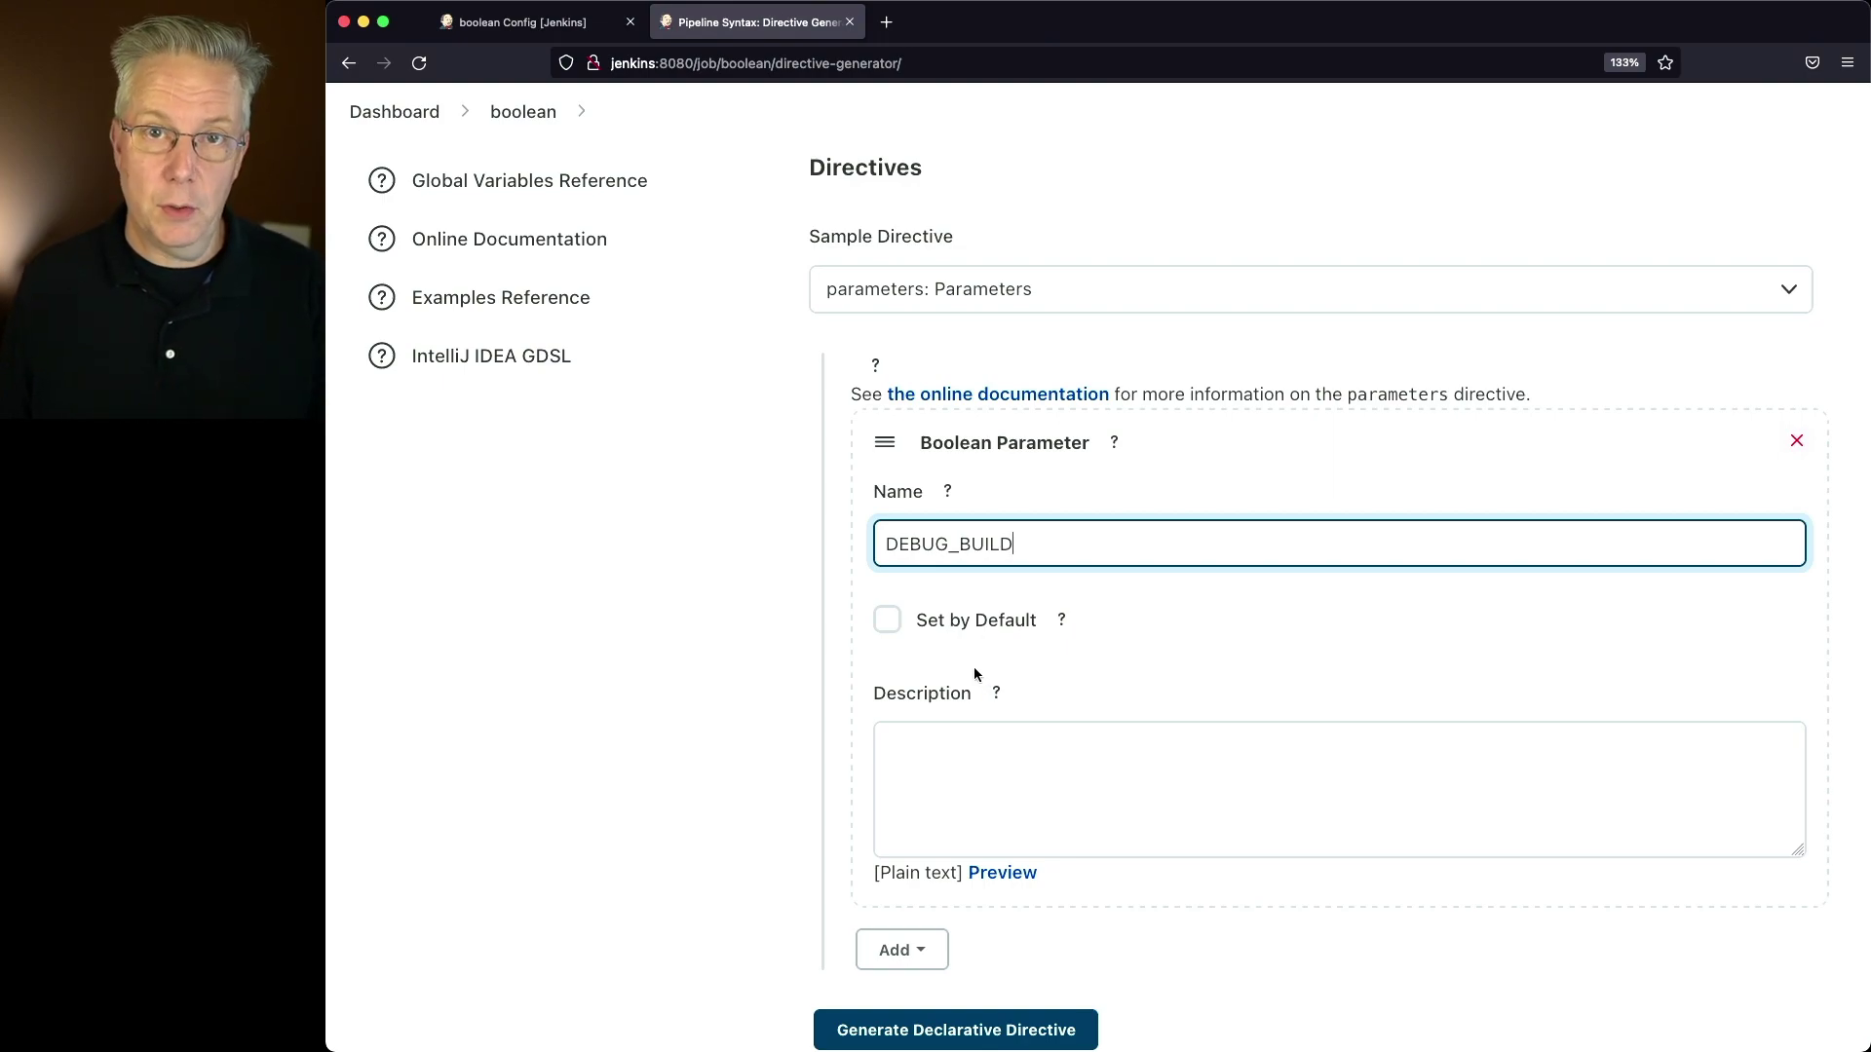
left_click(910, 774)
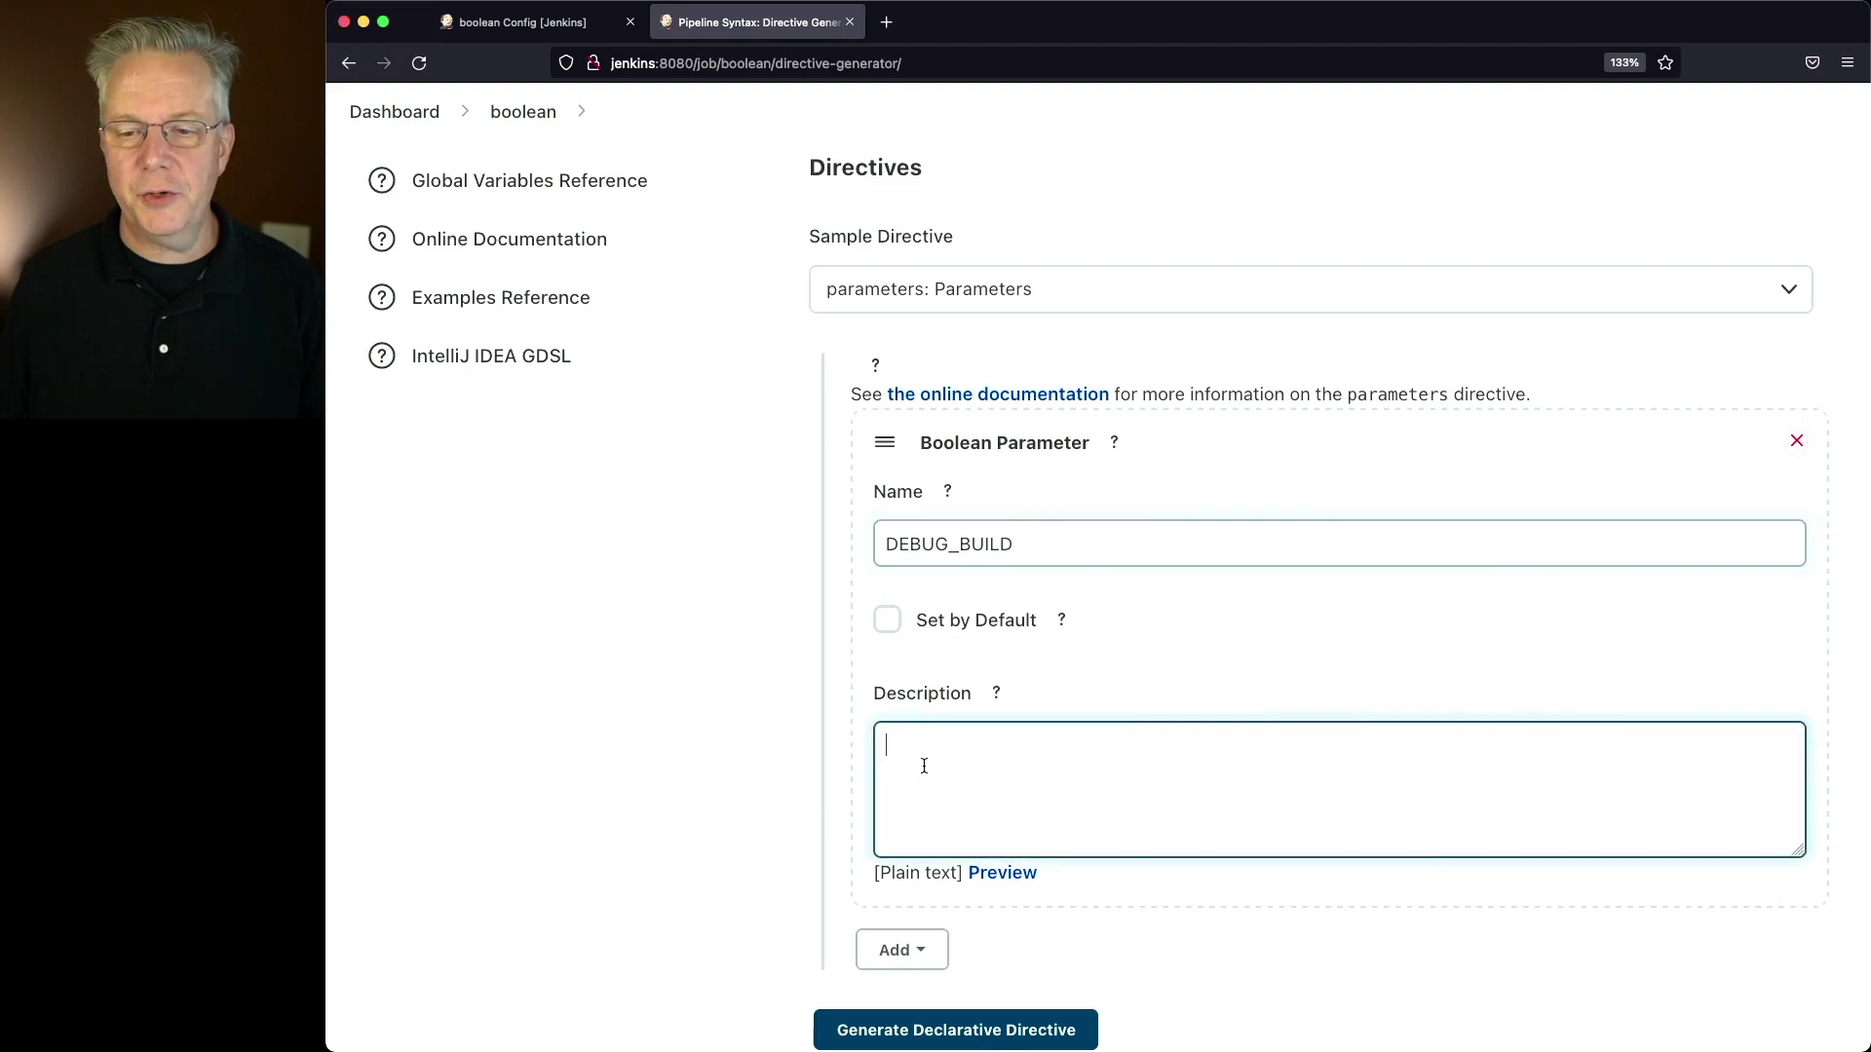
type("Is this a debug build?")
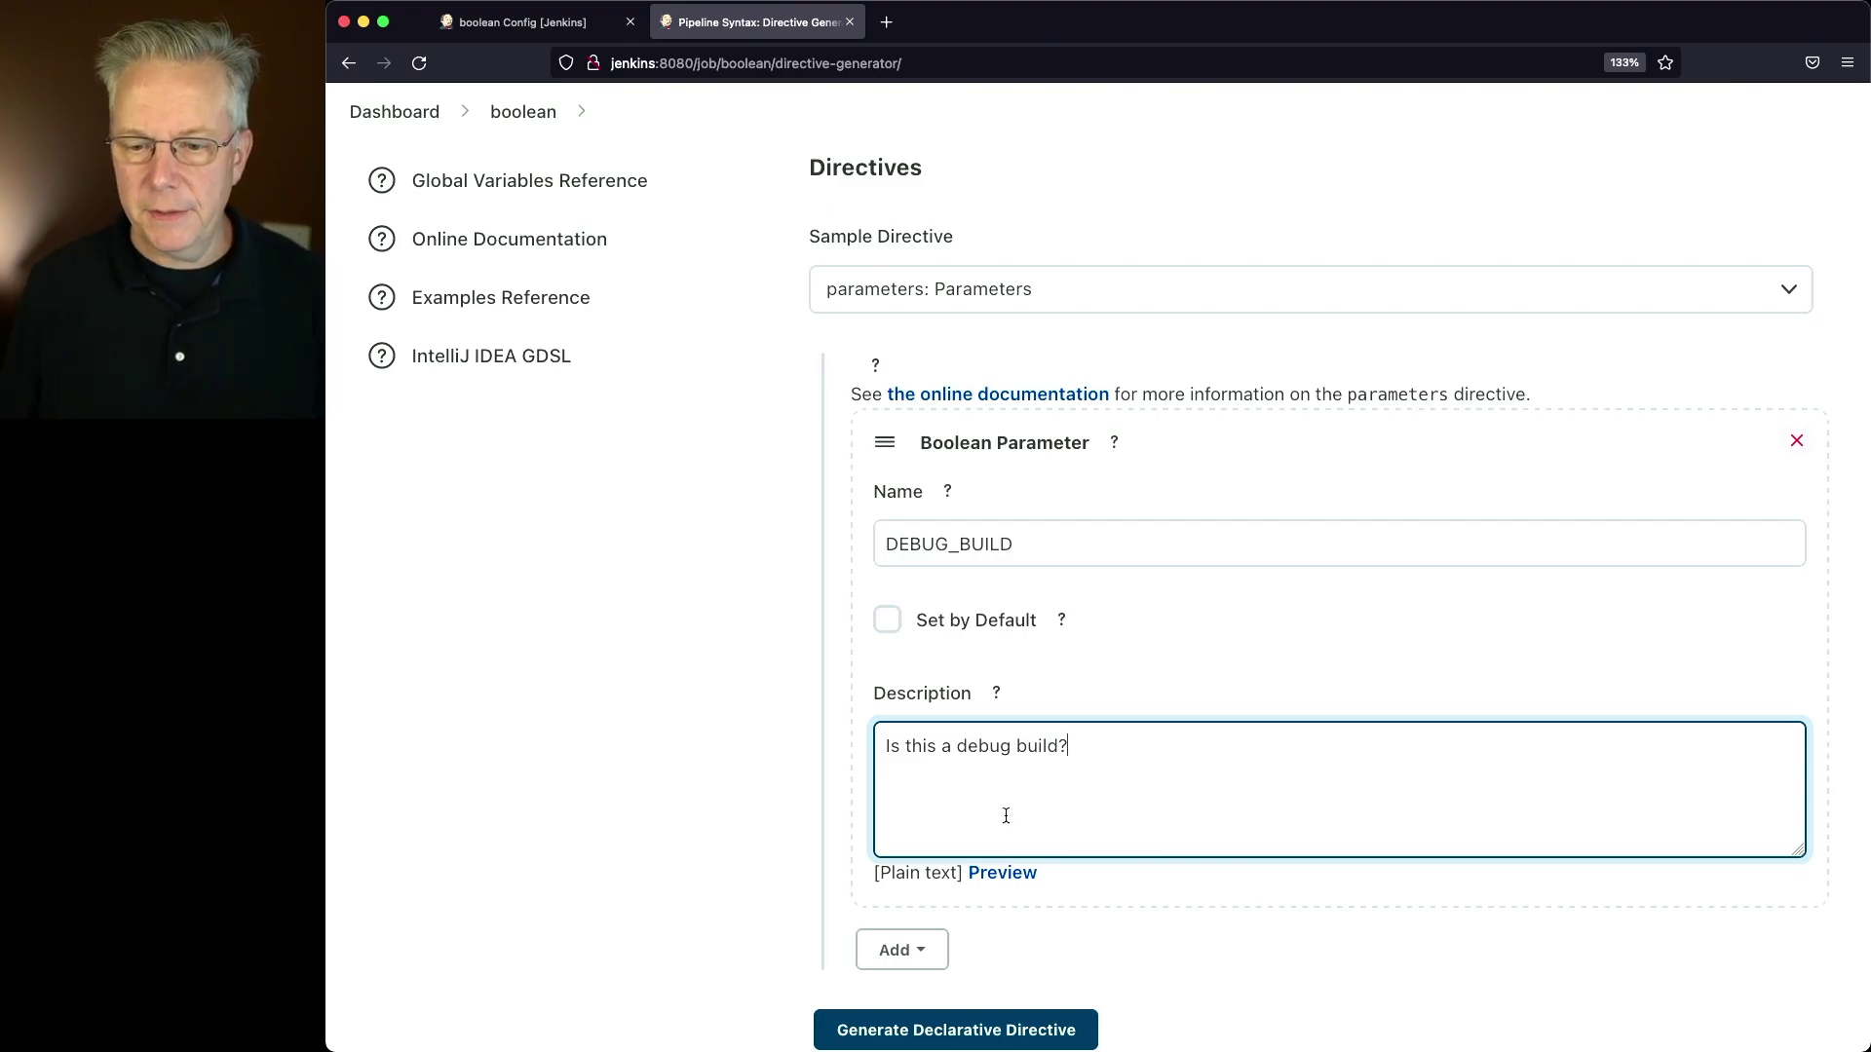
Generate the declarative directive for the Boolean parameter and copy the resulting parameters block
scroll(972, 848, "down", 2)
left_click(973, 852)
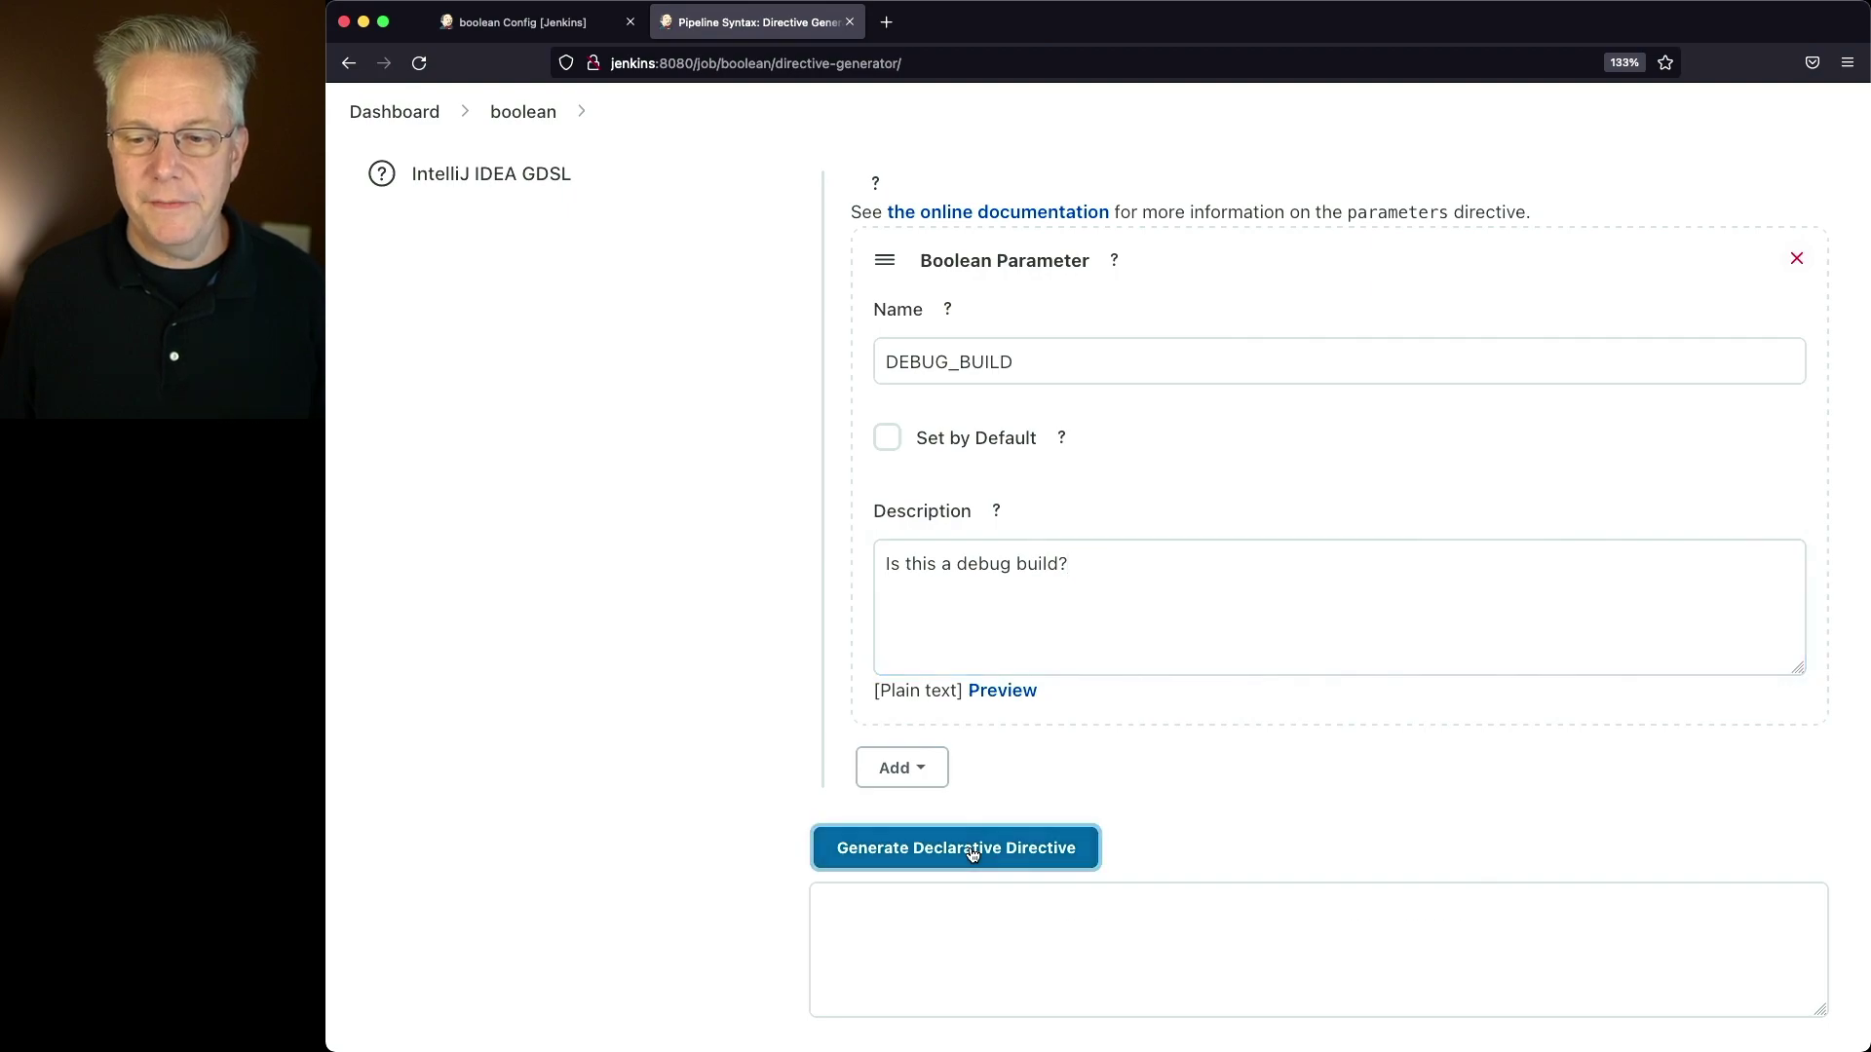
left_click_drag(833, 954, 807, 898)
key("super+c")
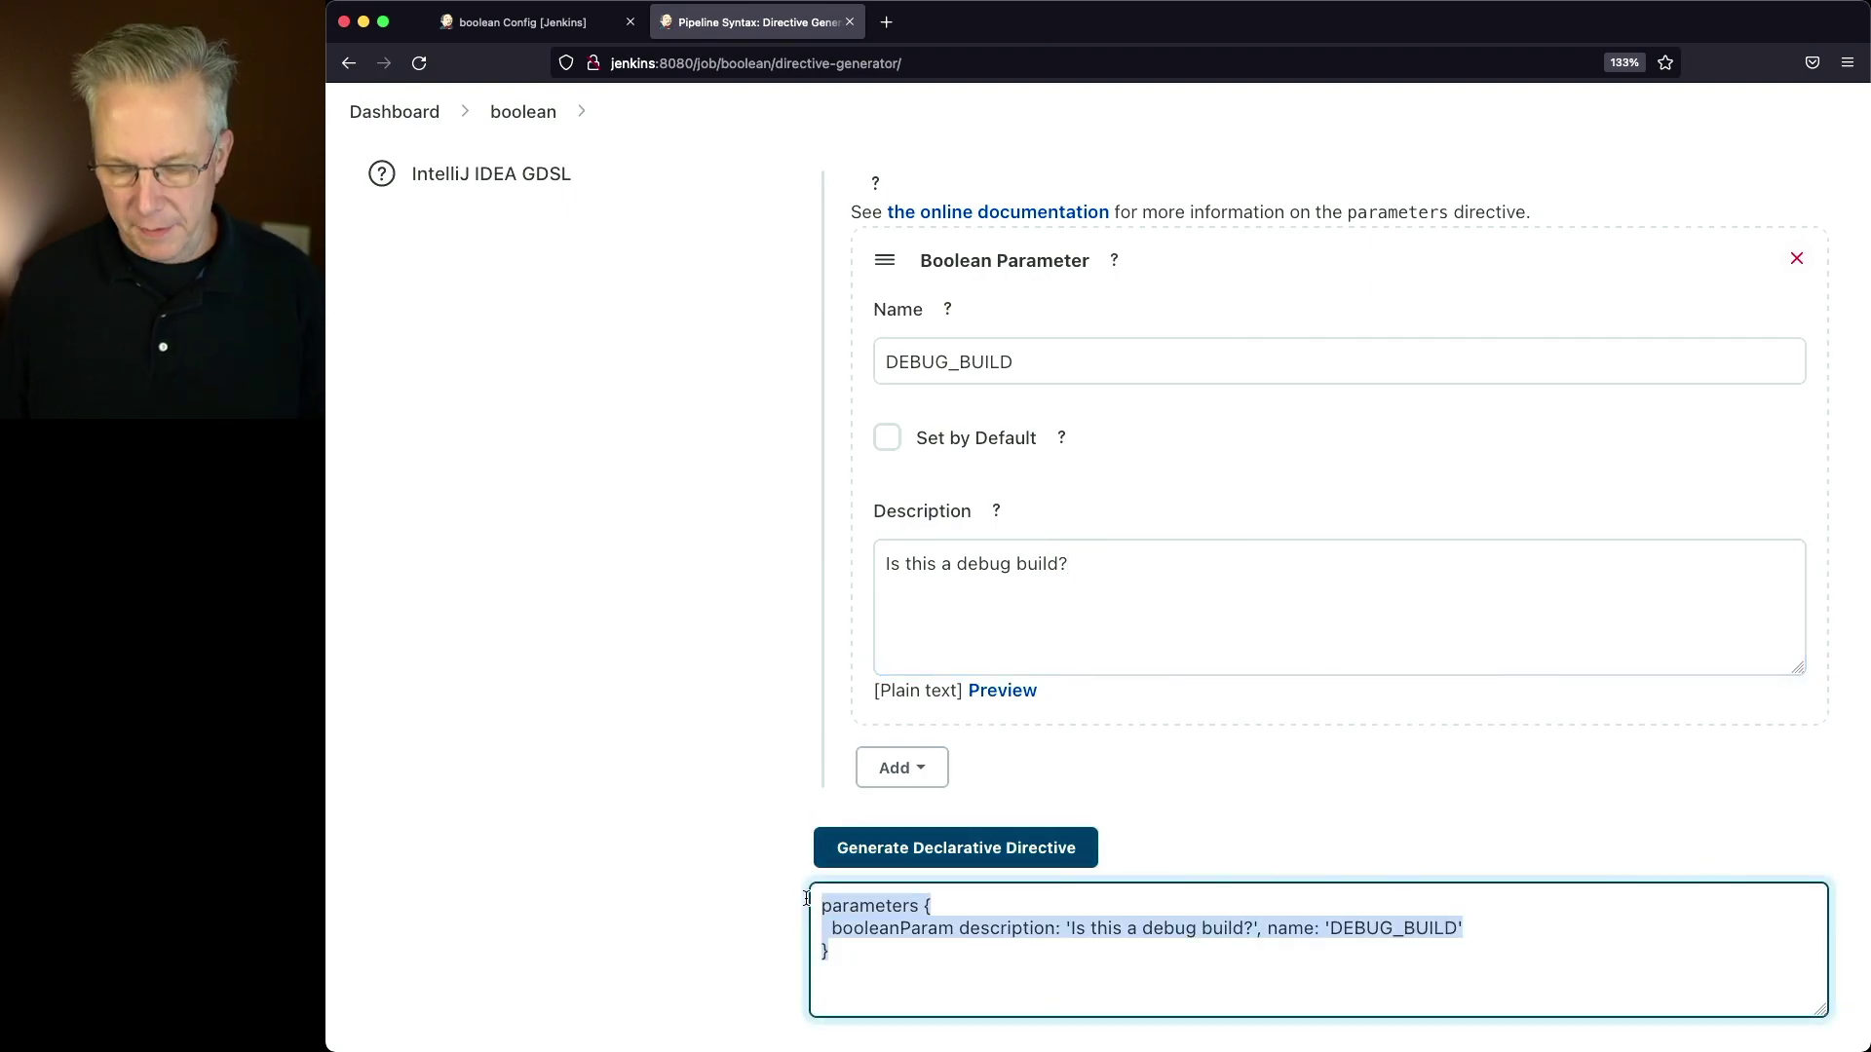
Paste the copied parameters block between agent any and stages in the boolean job's pipeline script, and indent its lines to match
left_click(570, 28)
left_click(916, 398)
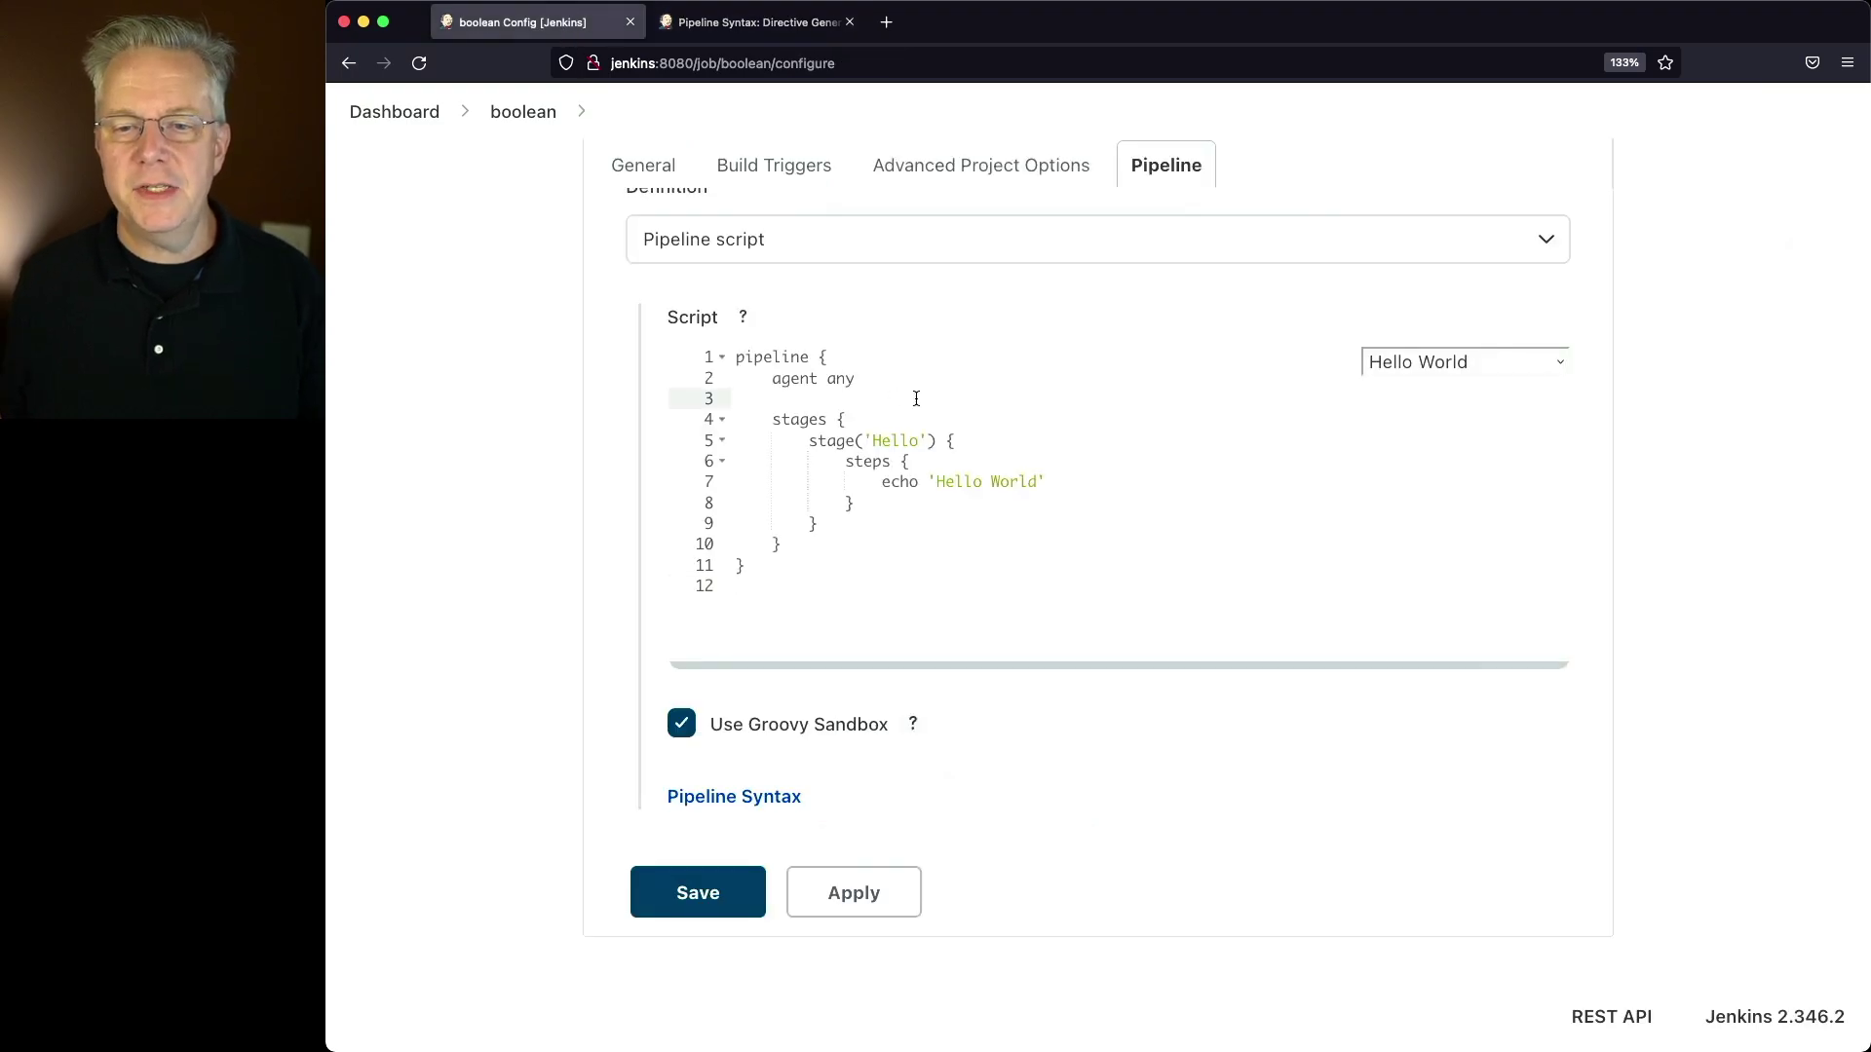
key("super+v")
key("Up")
key("Up")
key("Up")
key("Down")
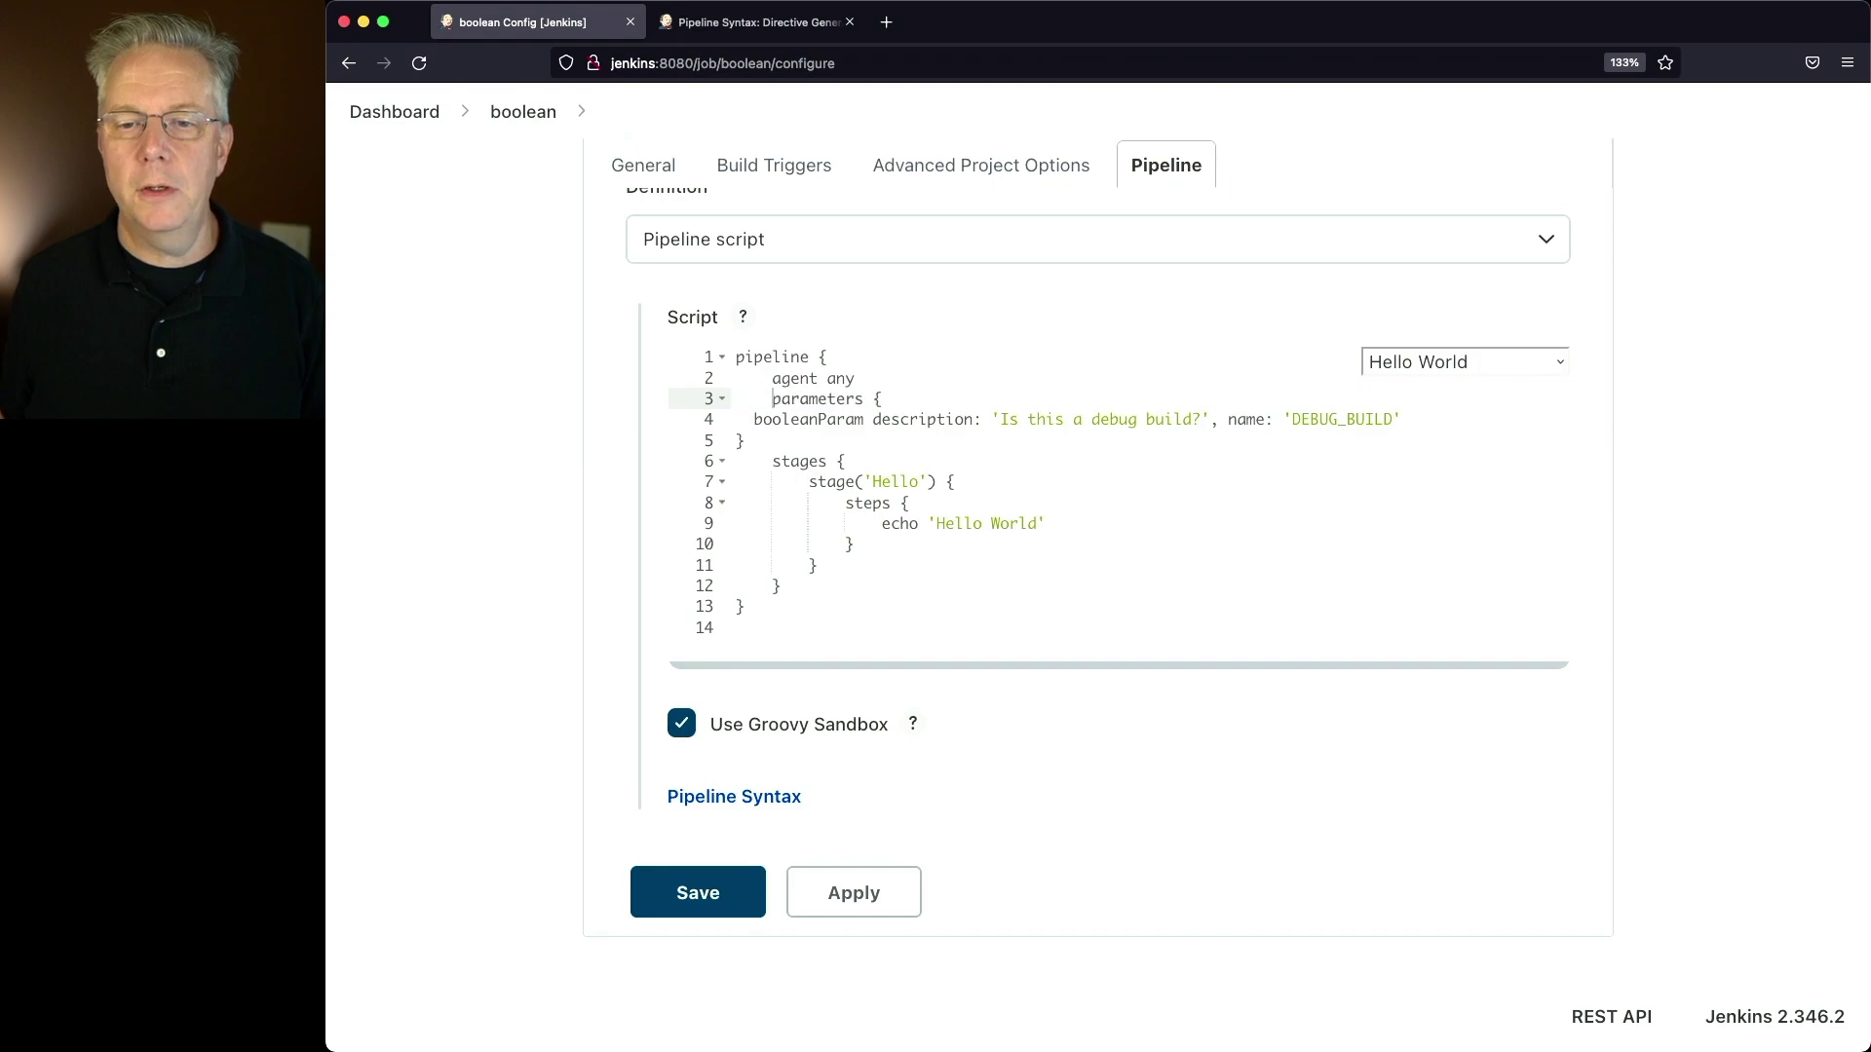
key("Down")
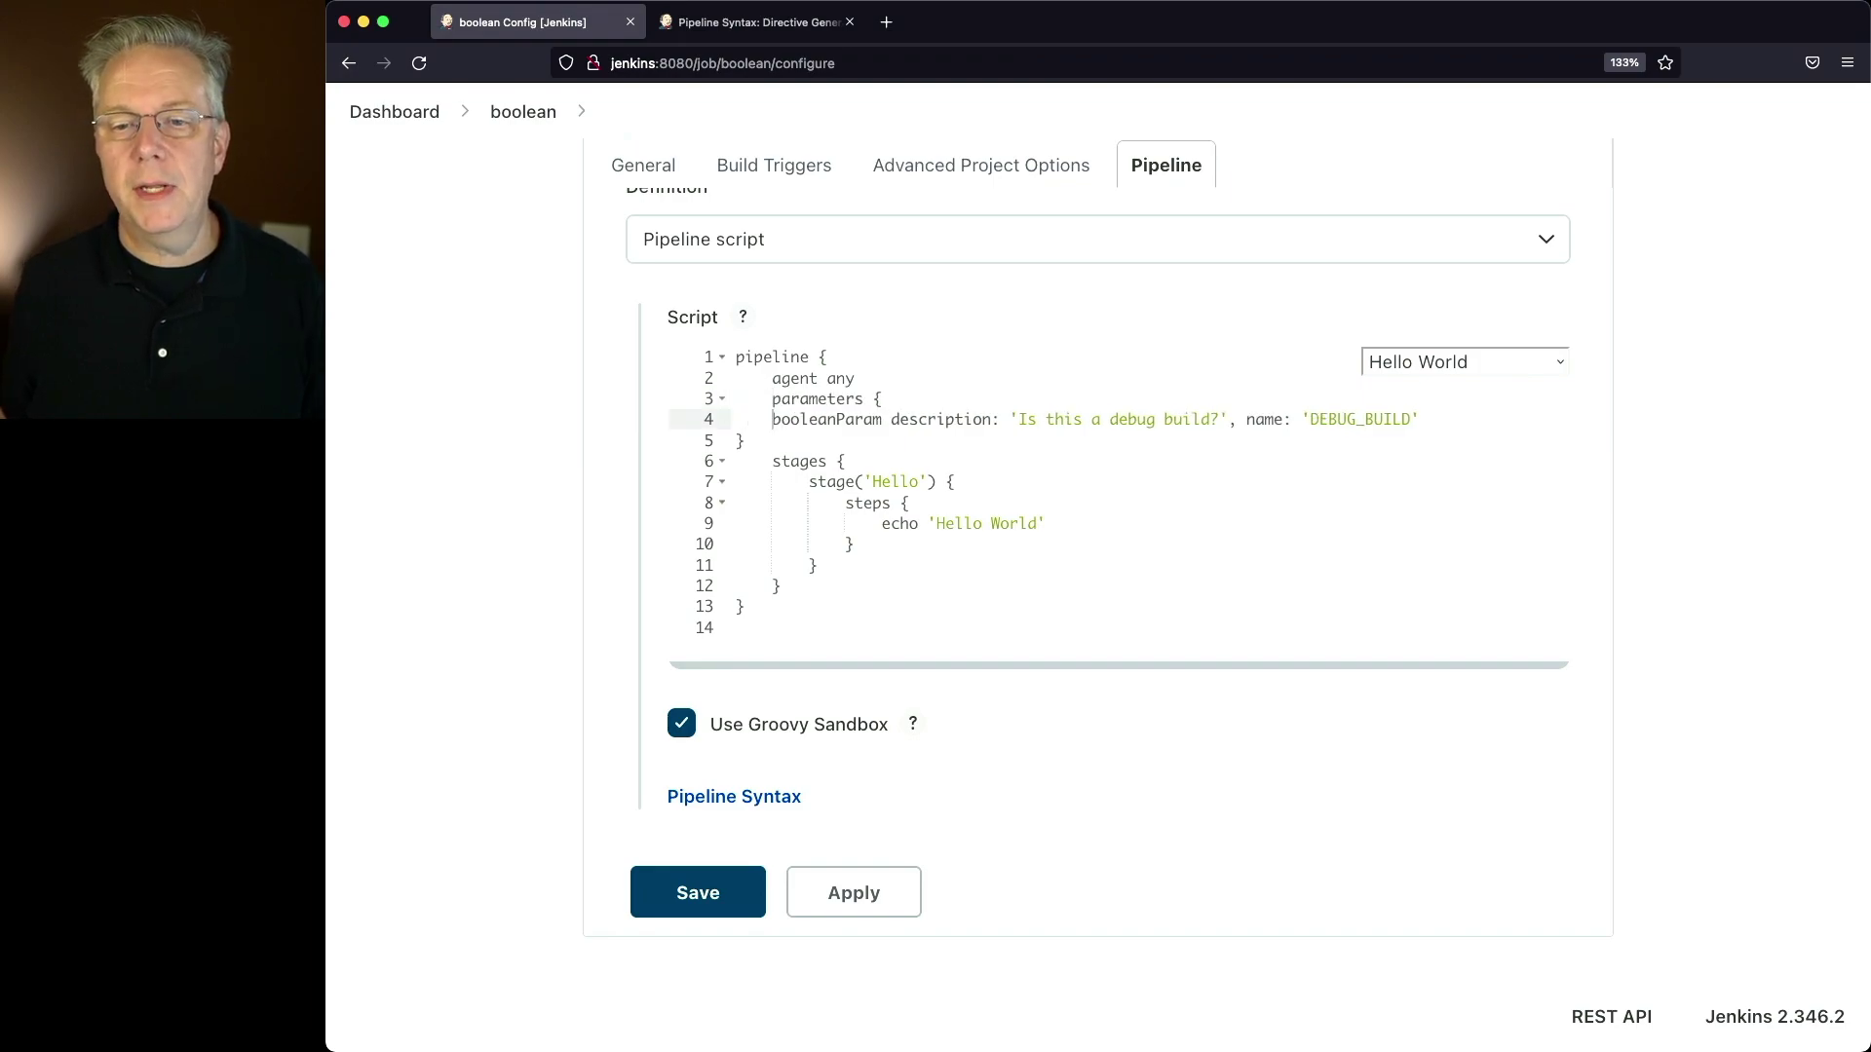
key("Down")
key("Left")
key("Down")
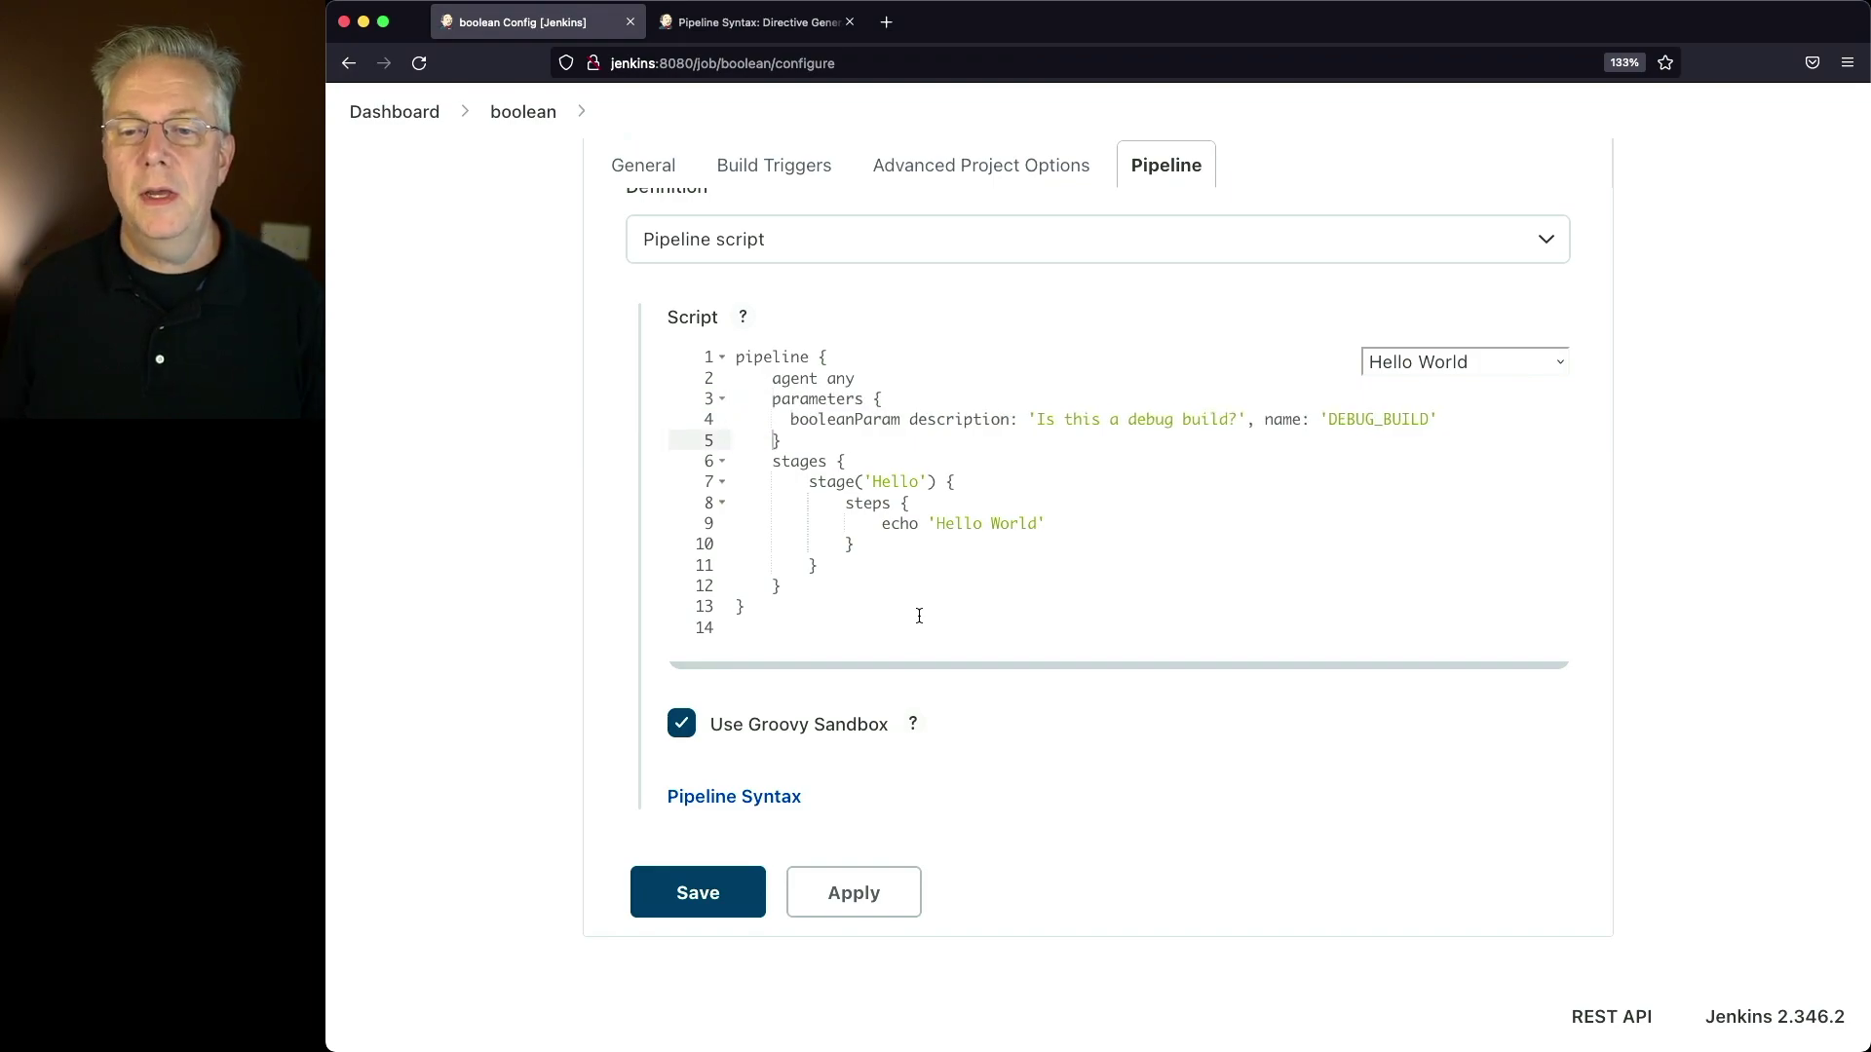
Replace the Hello World echo step with sh "echo 'DEBUG_BUILD': ${params.DEBUG_BUILD}" and save the job configuration
left_click_drag(882, 523, 1045, 524)
type("sh \"echo 'DEBUG_BUILD': ${params.'DEBUG_BUILD'}\"")
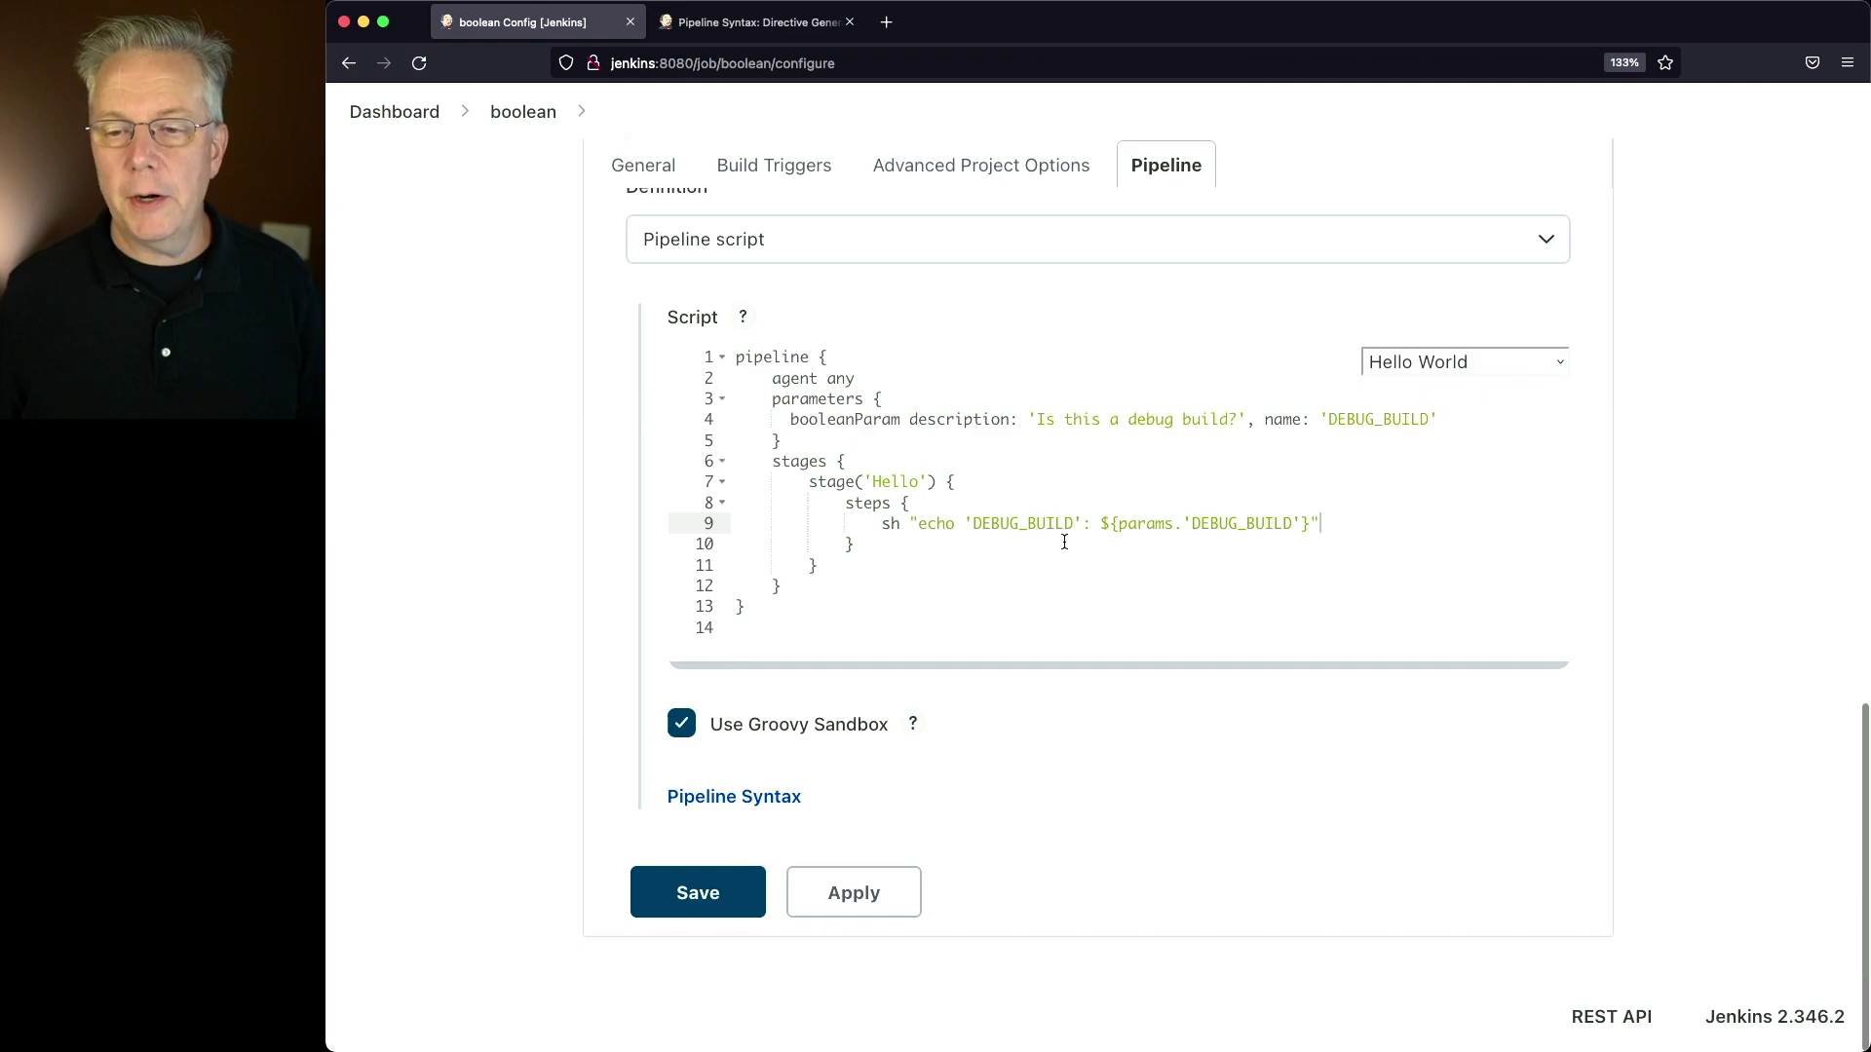
scroll(1128, 531, "up", 1)
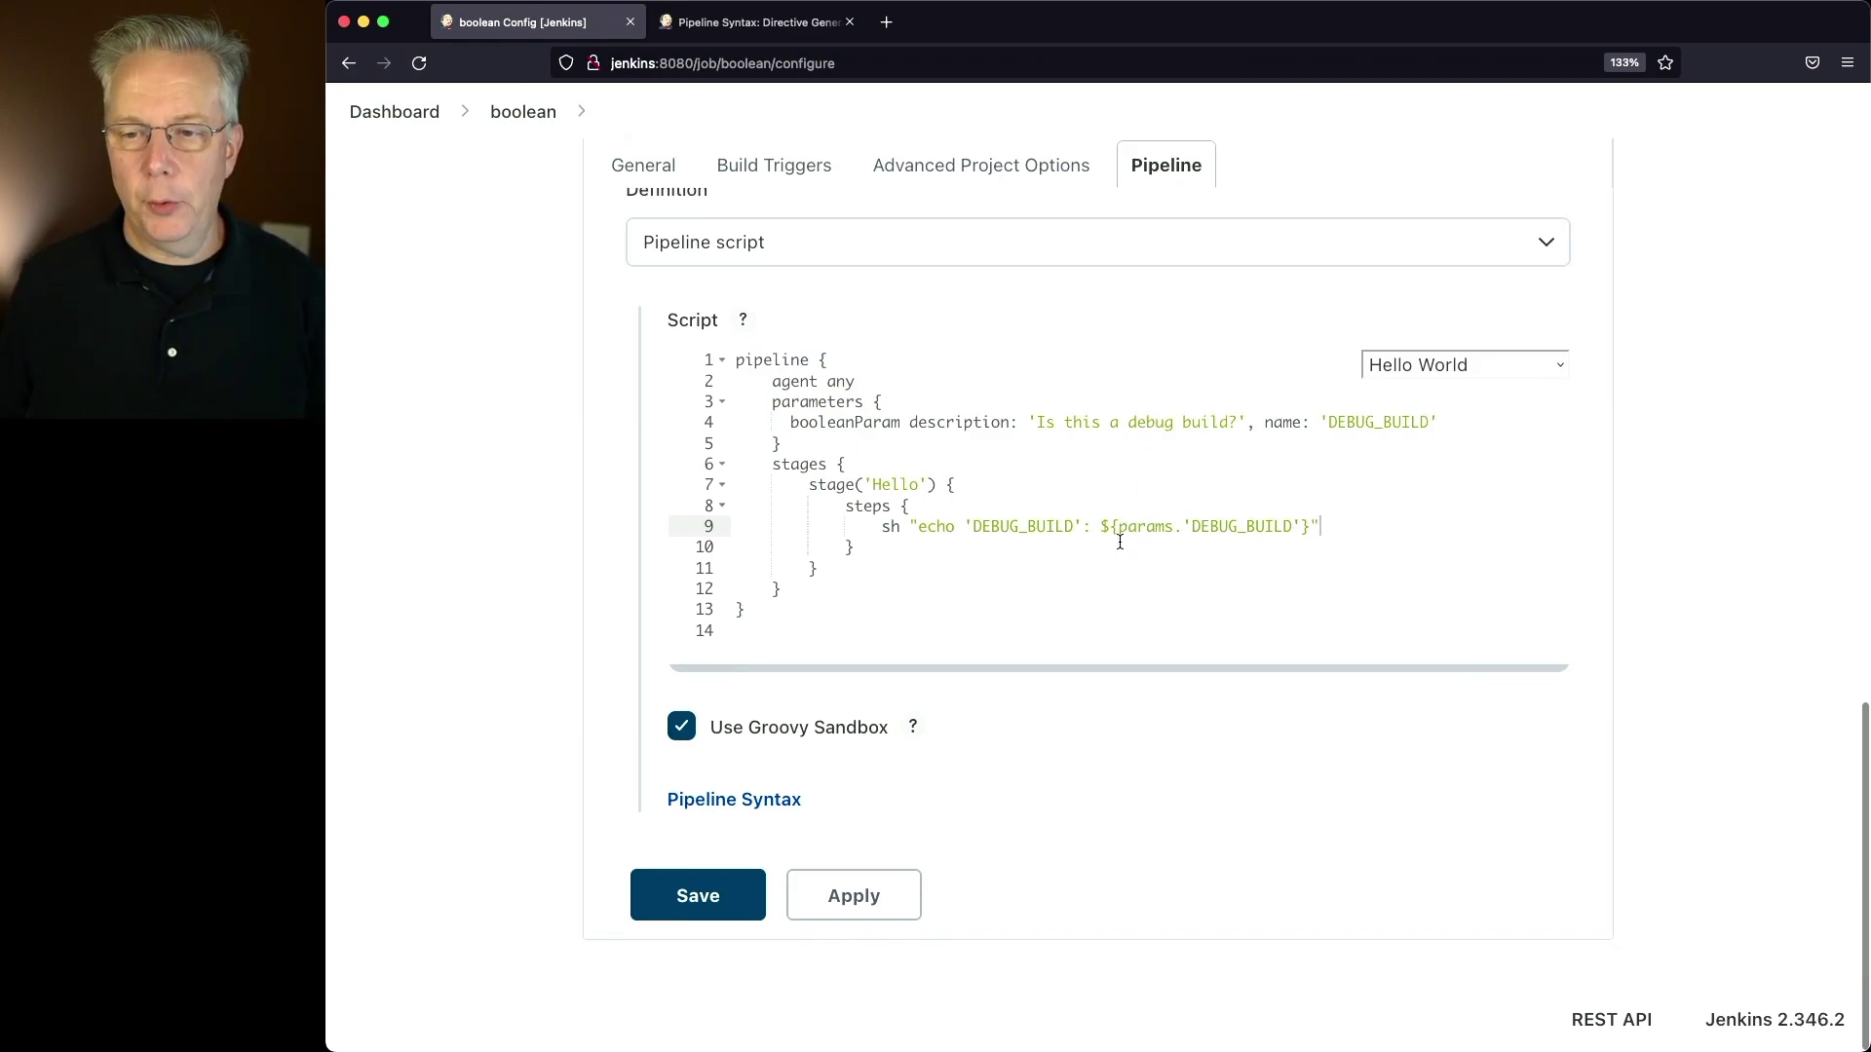
left_click(1193, 526)
key("BackSpace")
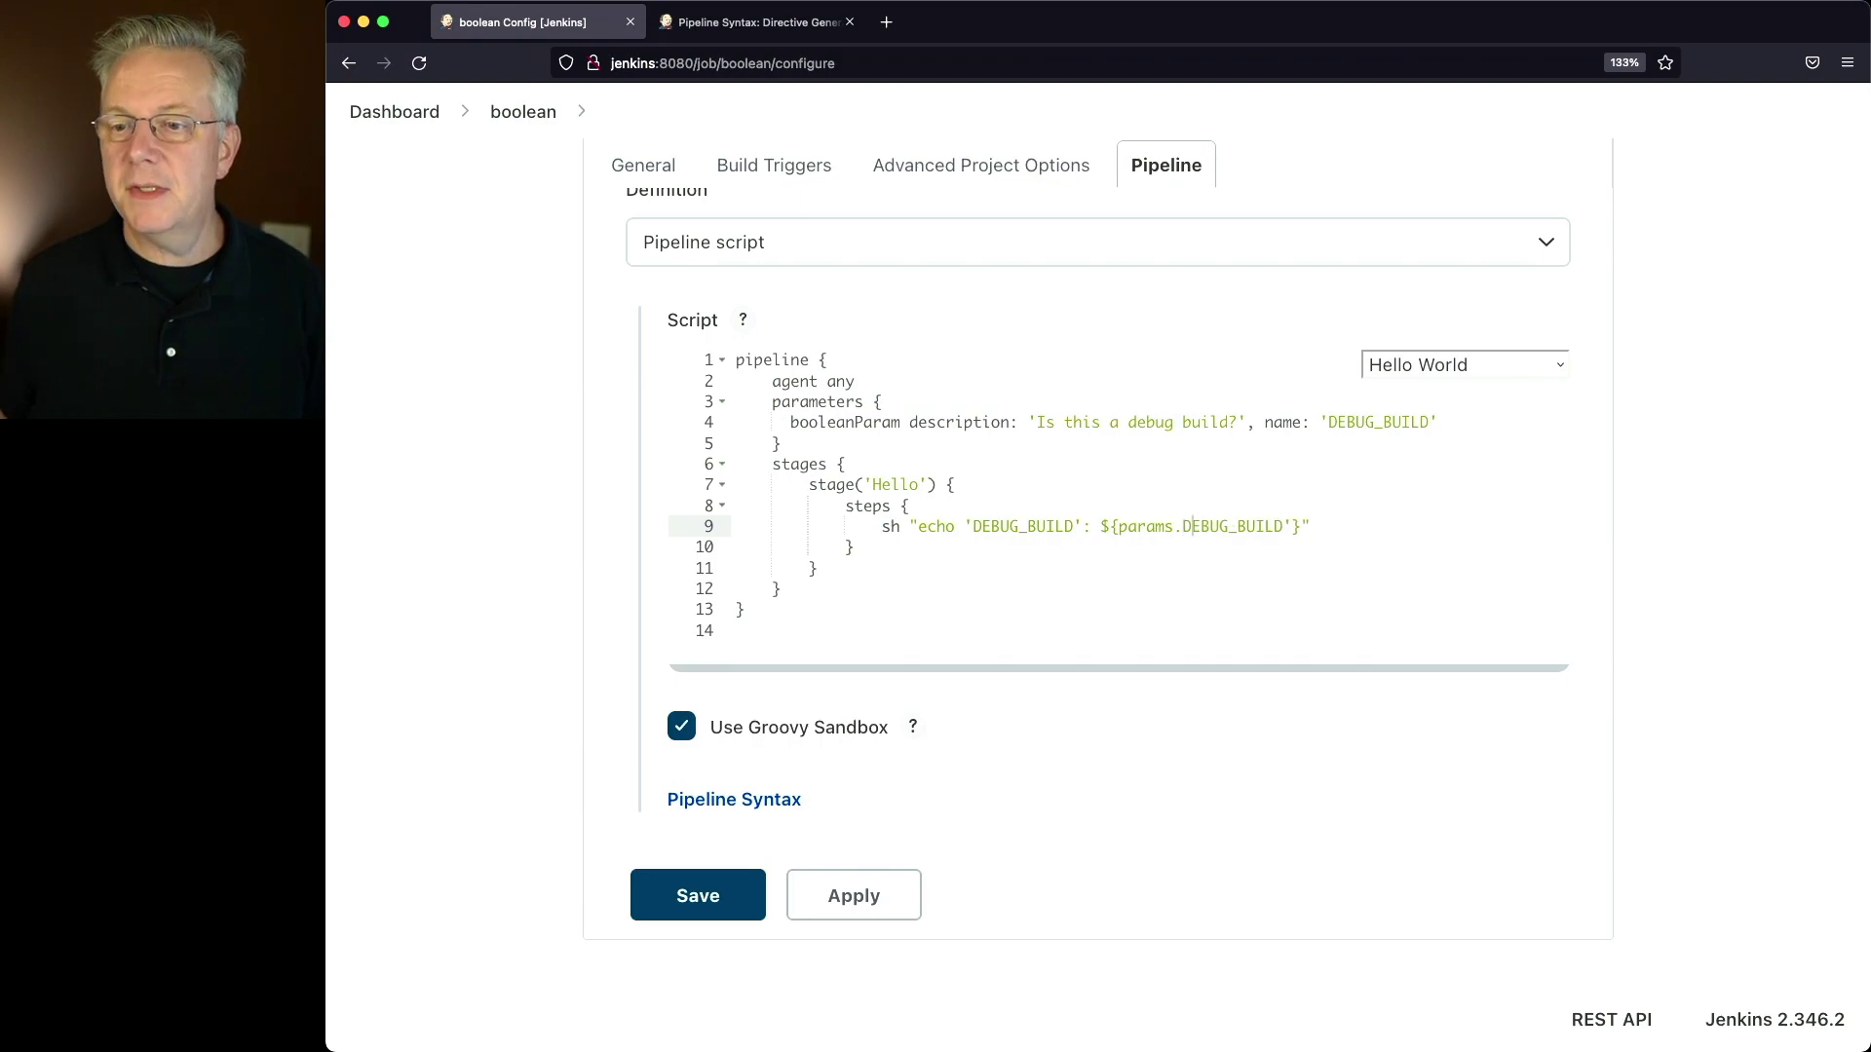
key("Right")
key("Right")
key("Delete")
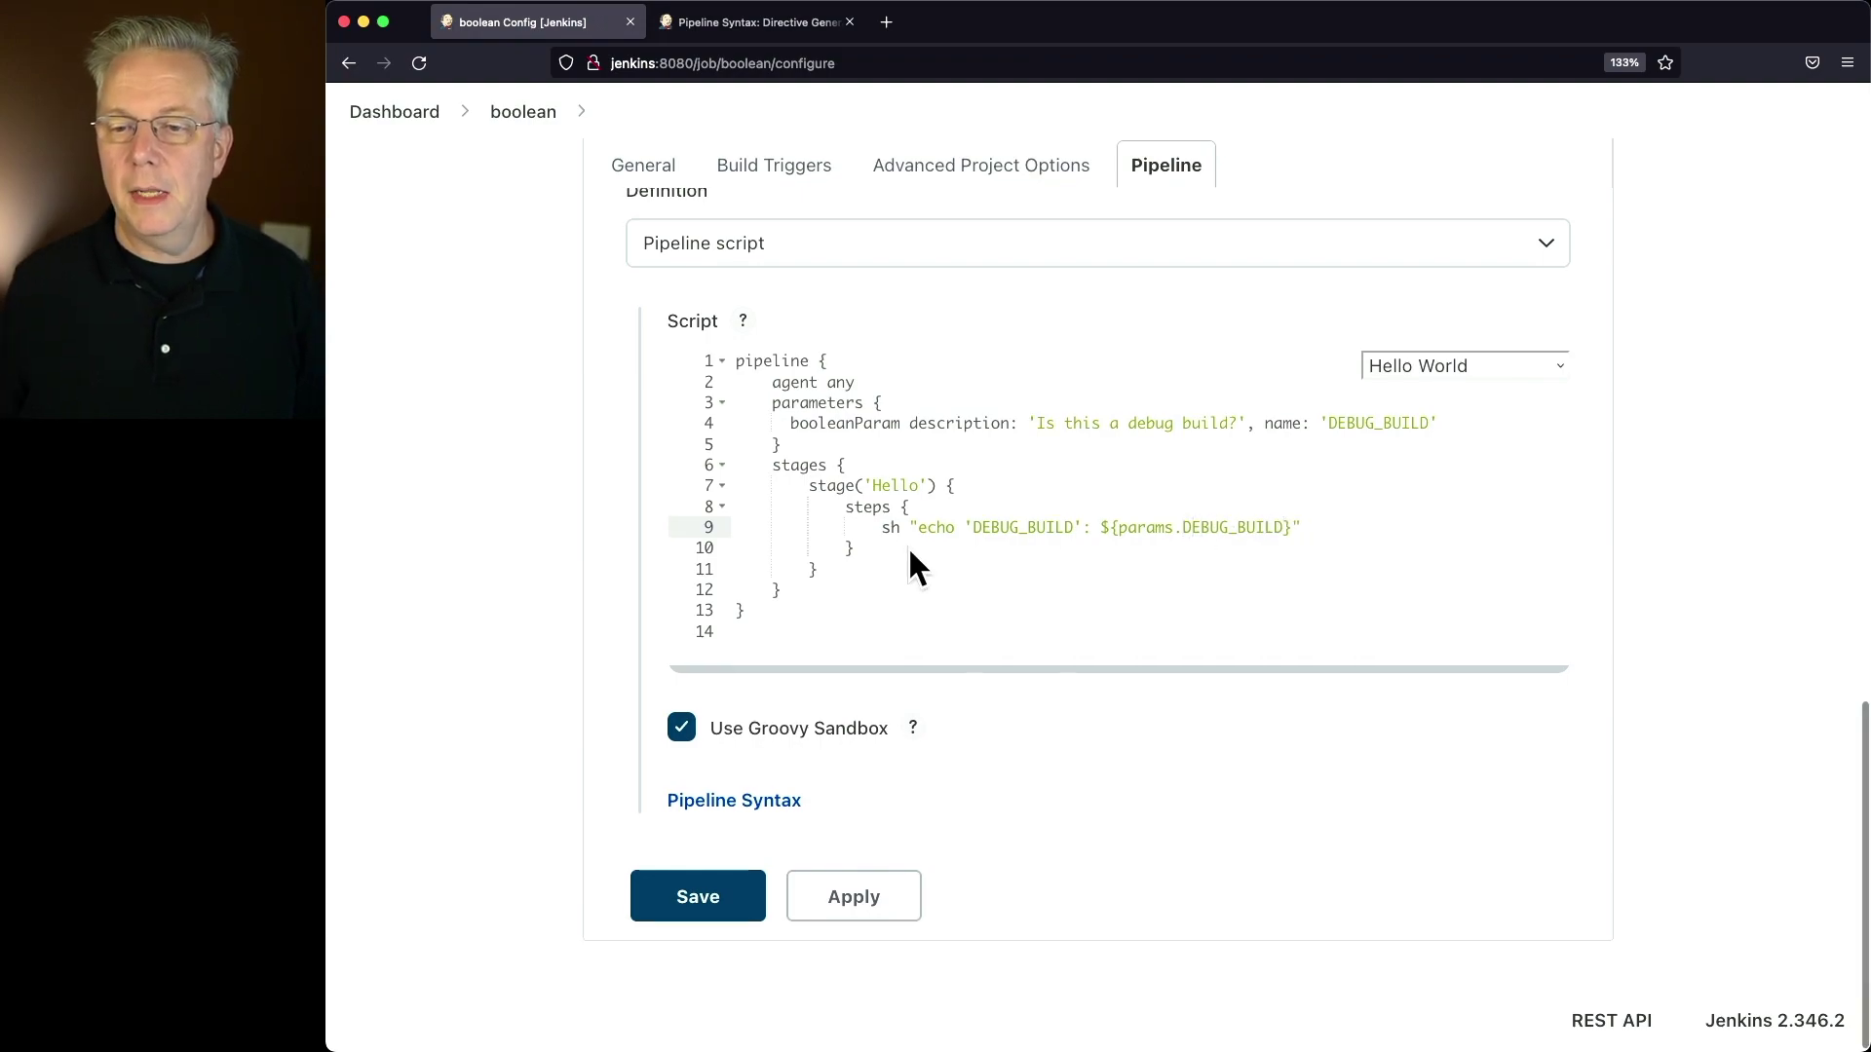
left_click(740, 900)
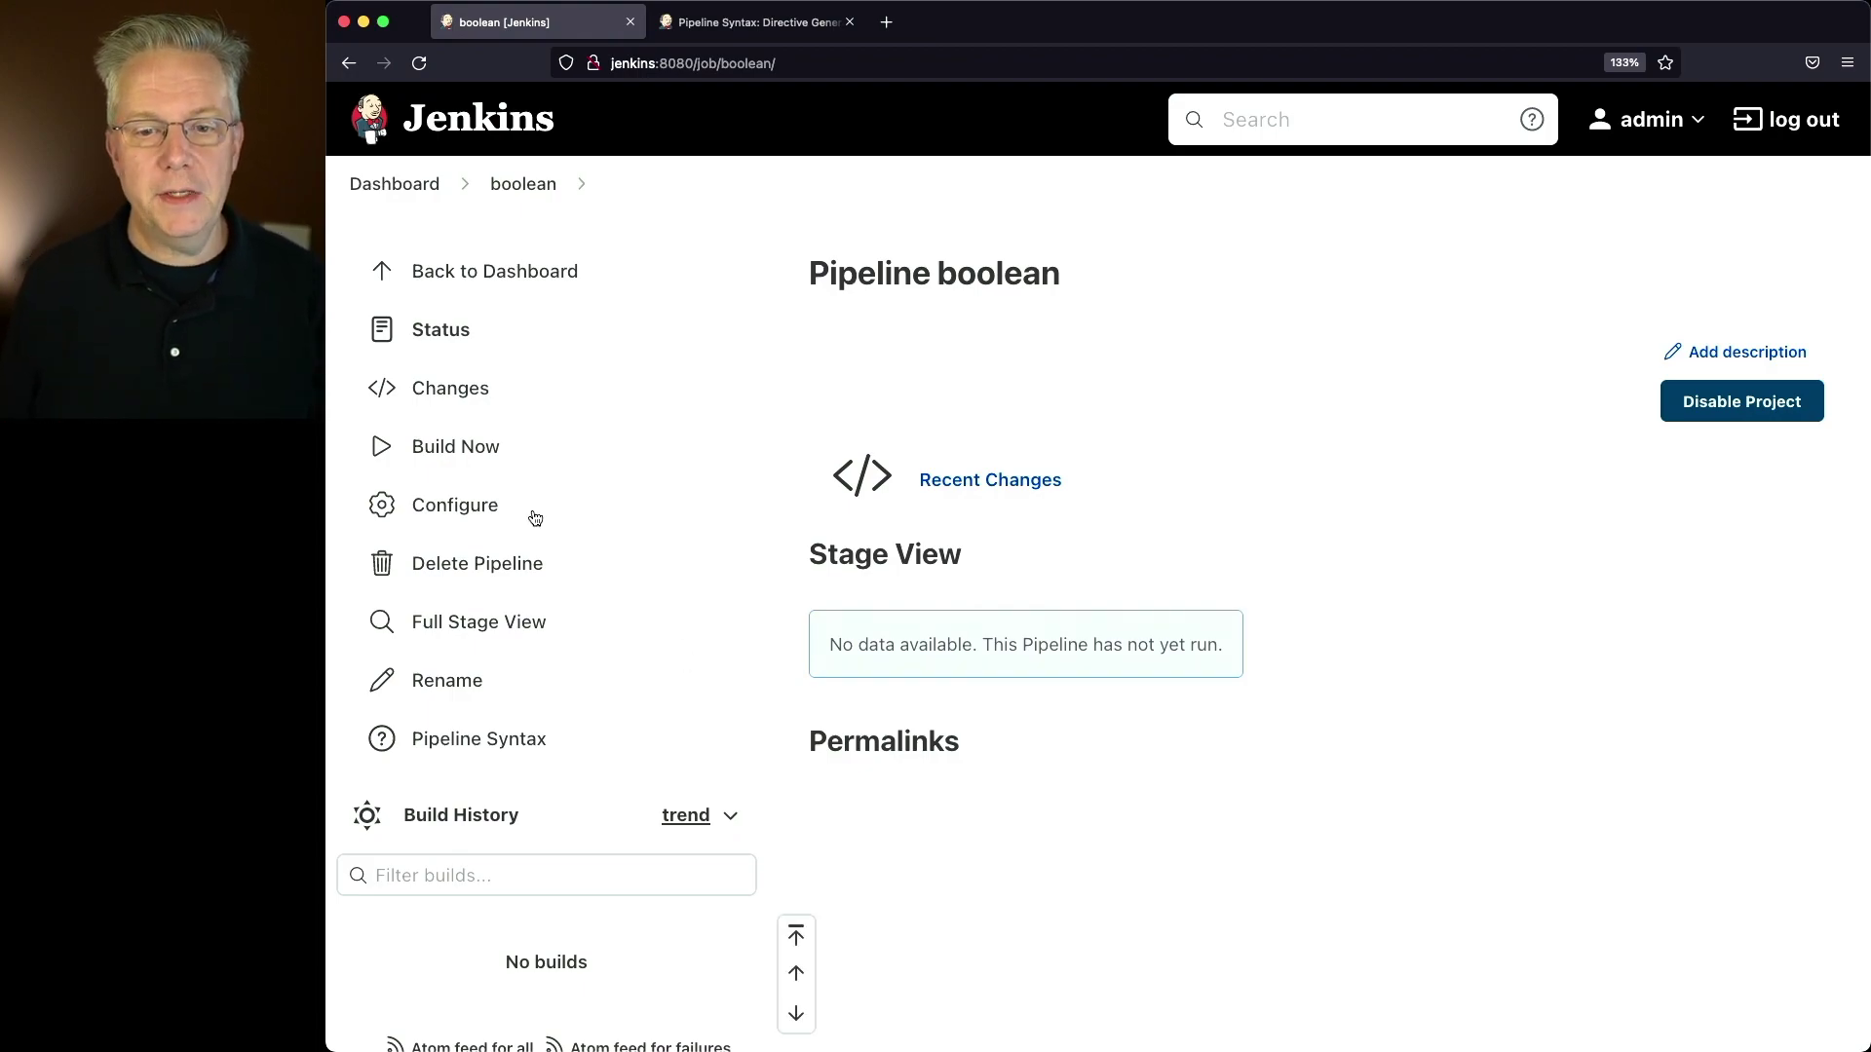
Check the "This project is parameterized" option in the saved job's configuration, and return to the job page
left_click(477, 516)
scroll(886, 626, "down", 3)
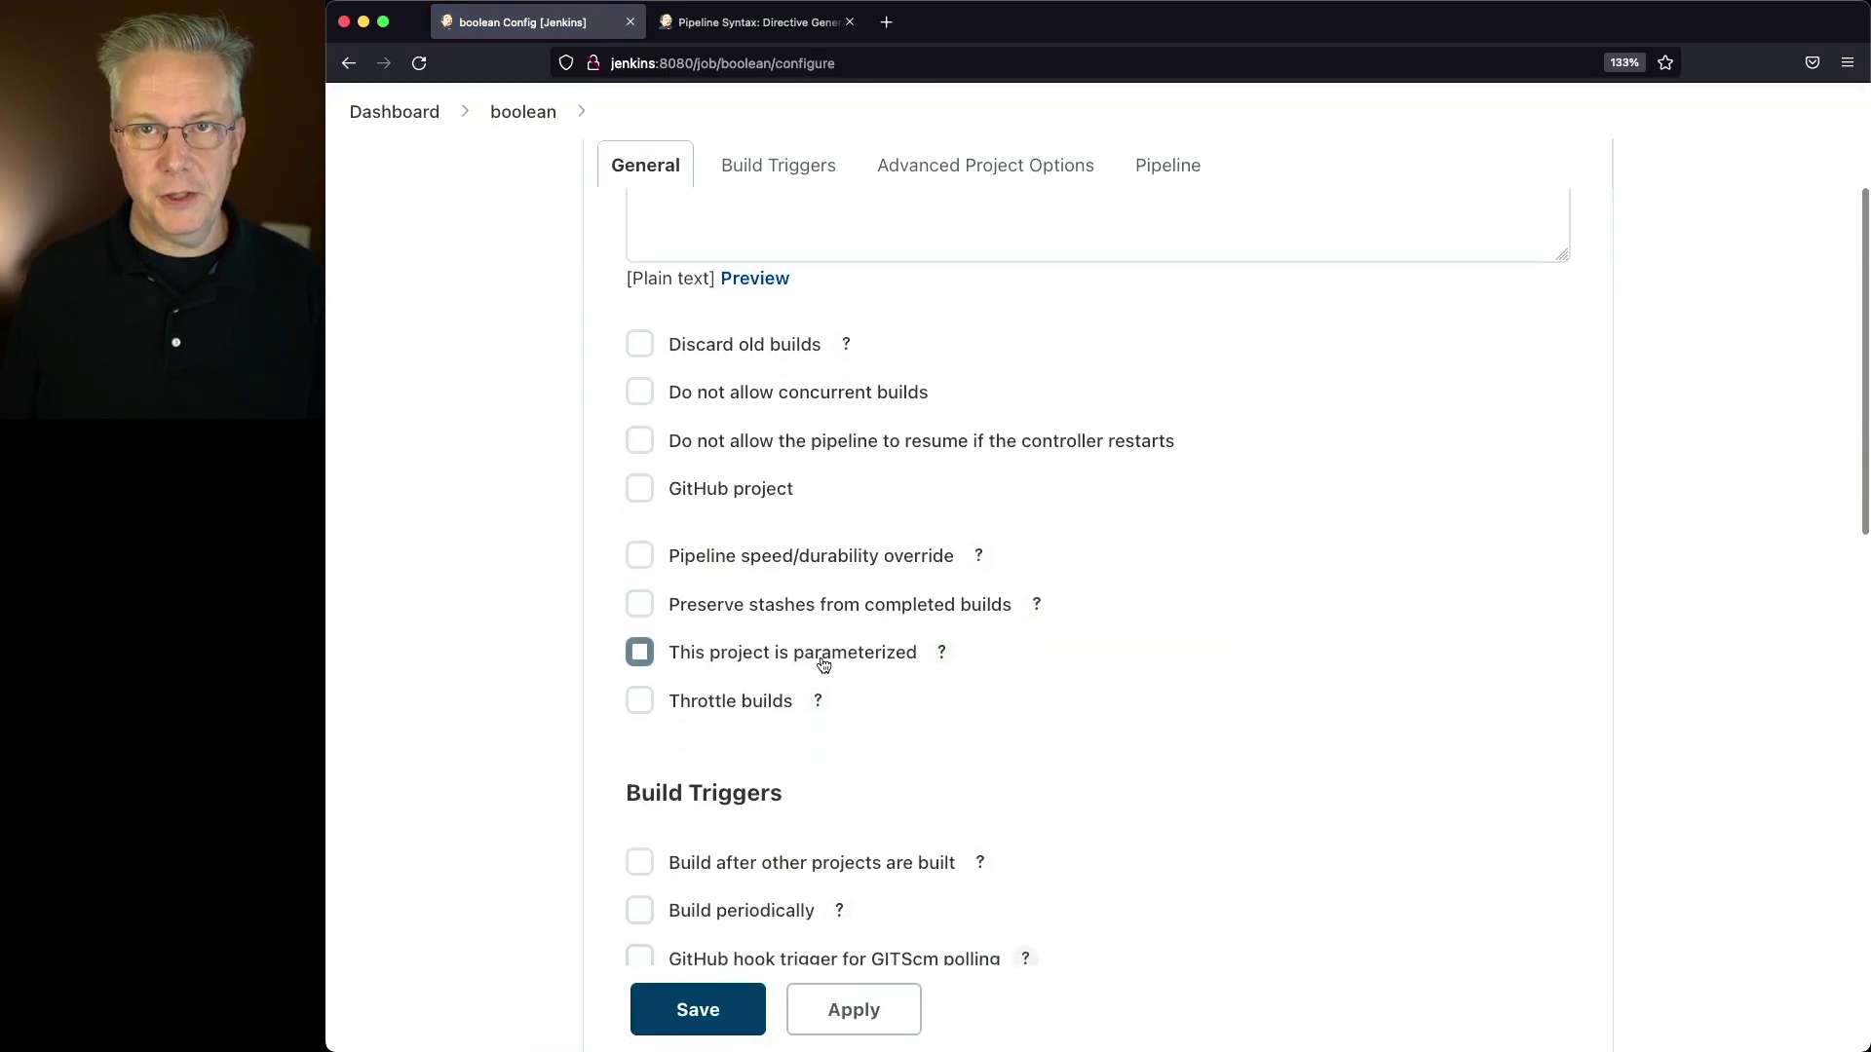
key("super+bracketleft")
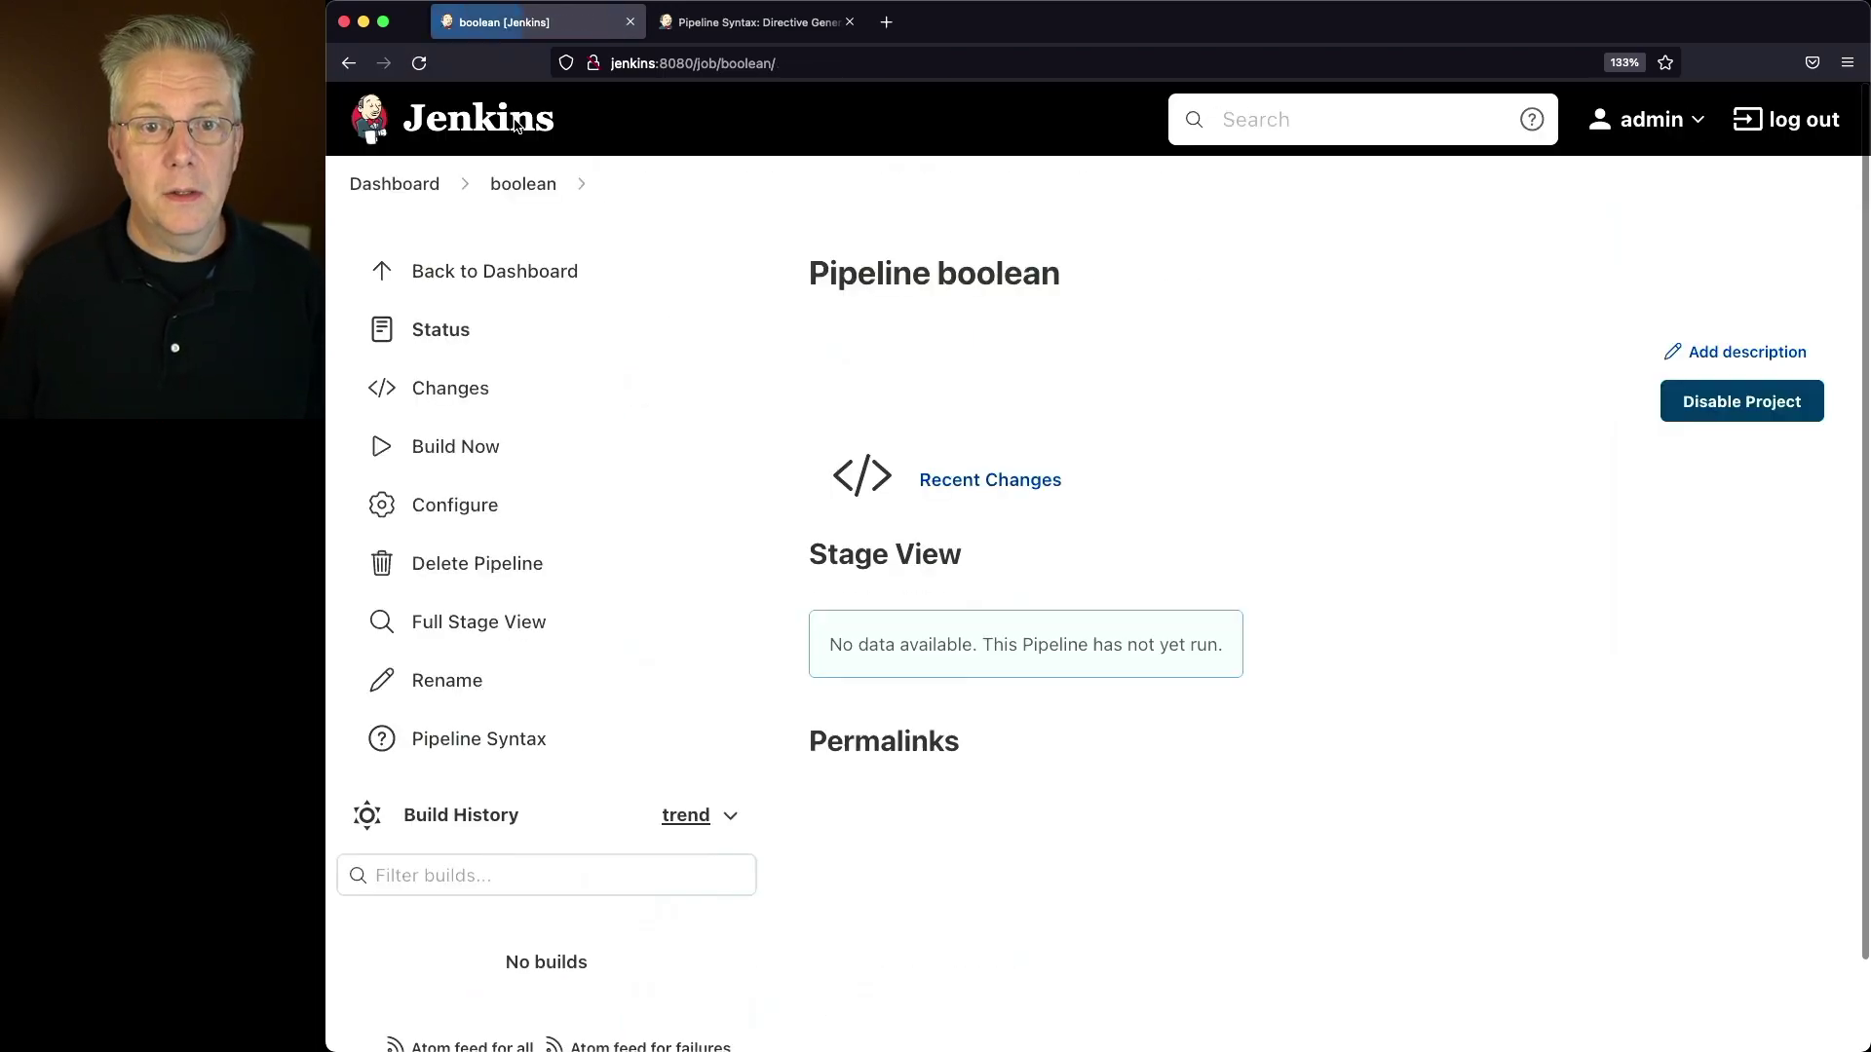
Run the boolean pipeline for the first time and open that build's console output
left_click(467, 456)
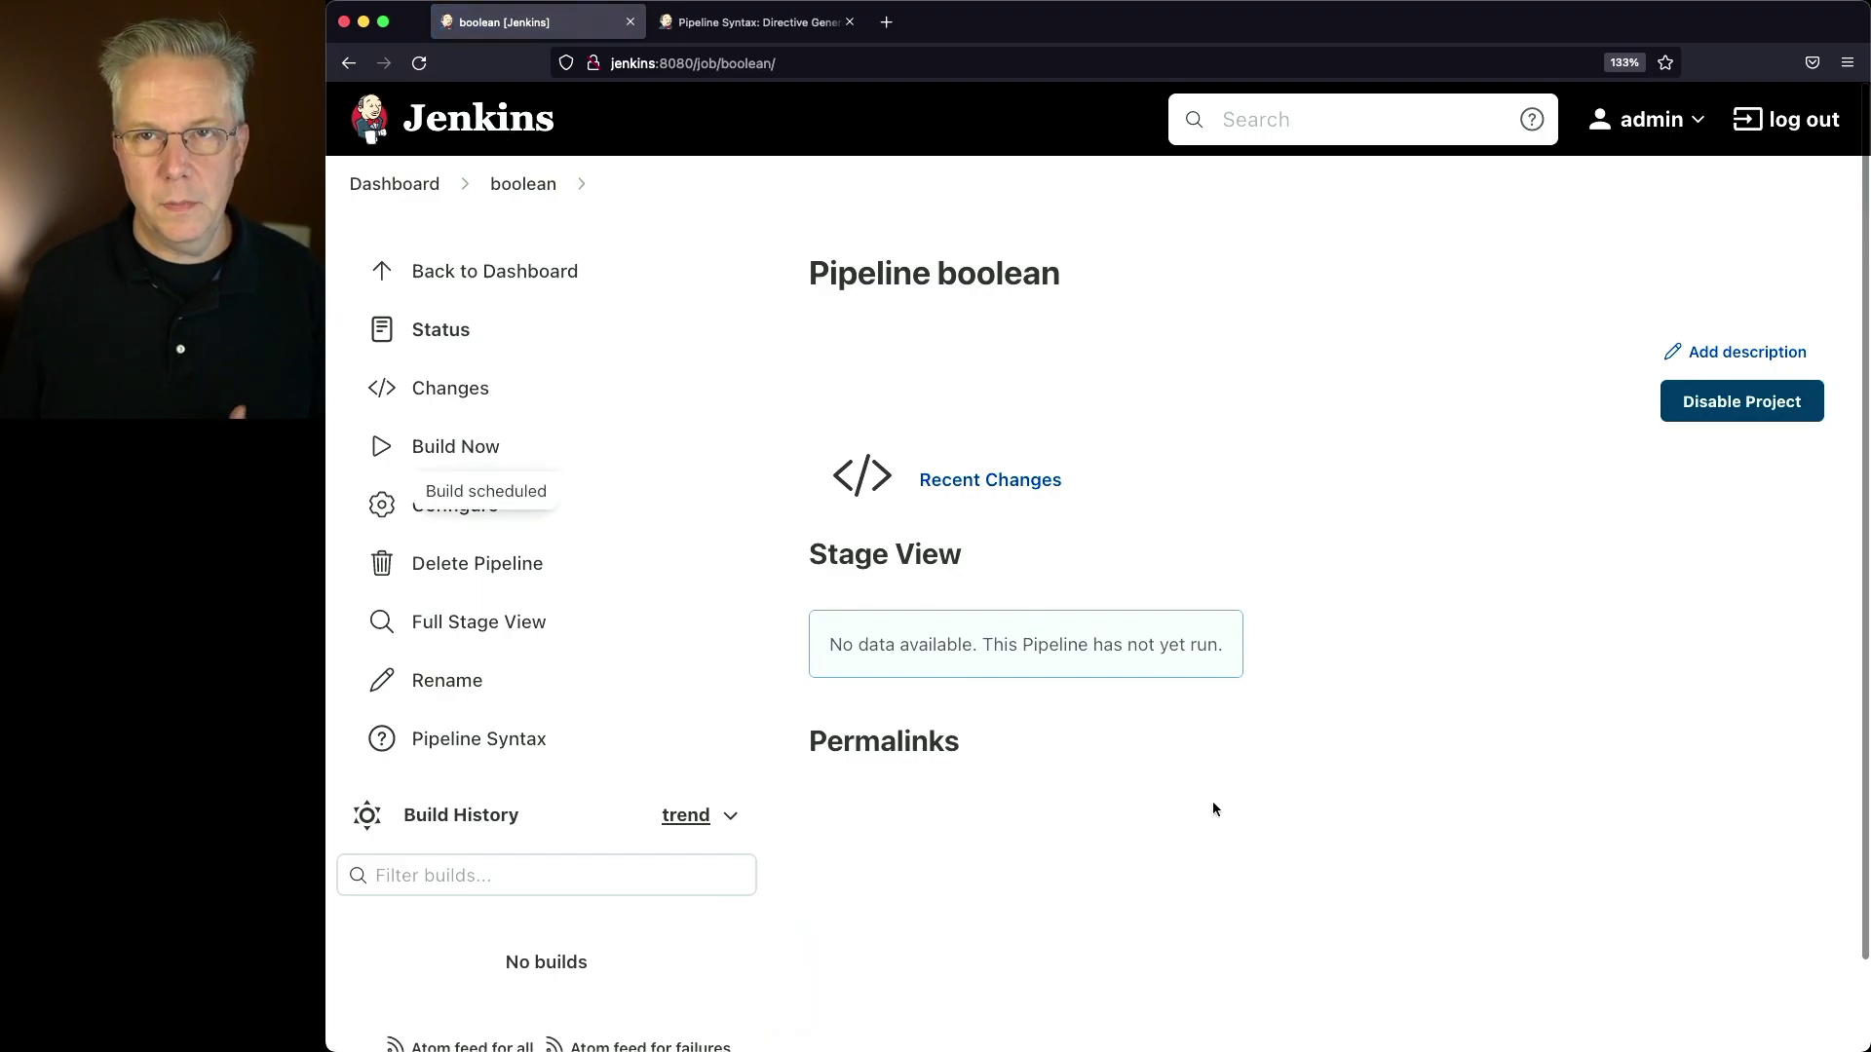
scroll(1212, 805, "down", 2)
scroll(1212, 801, "up", 2)
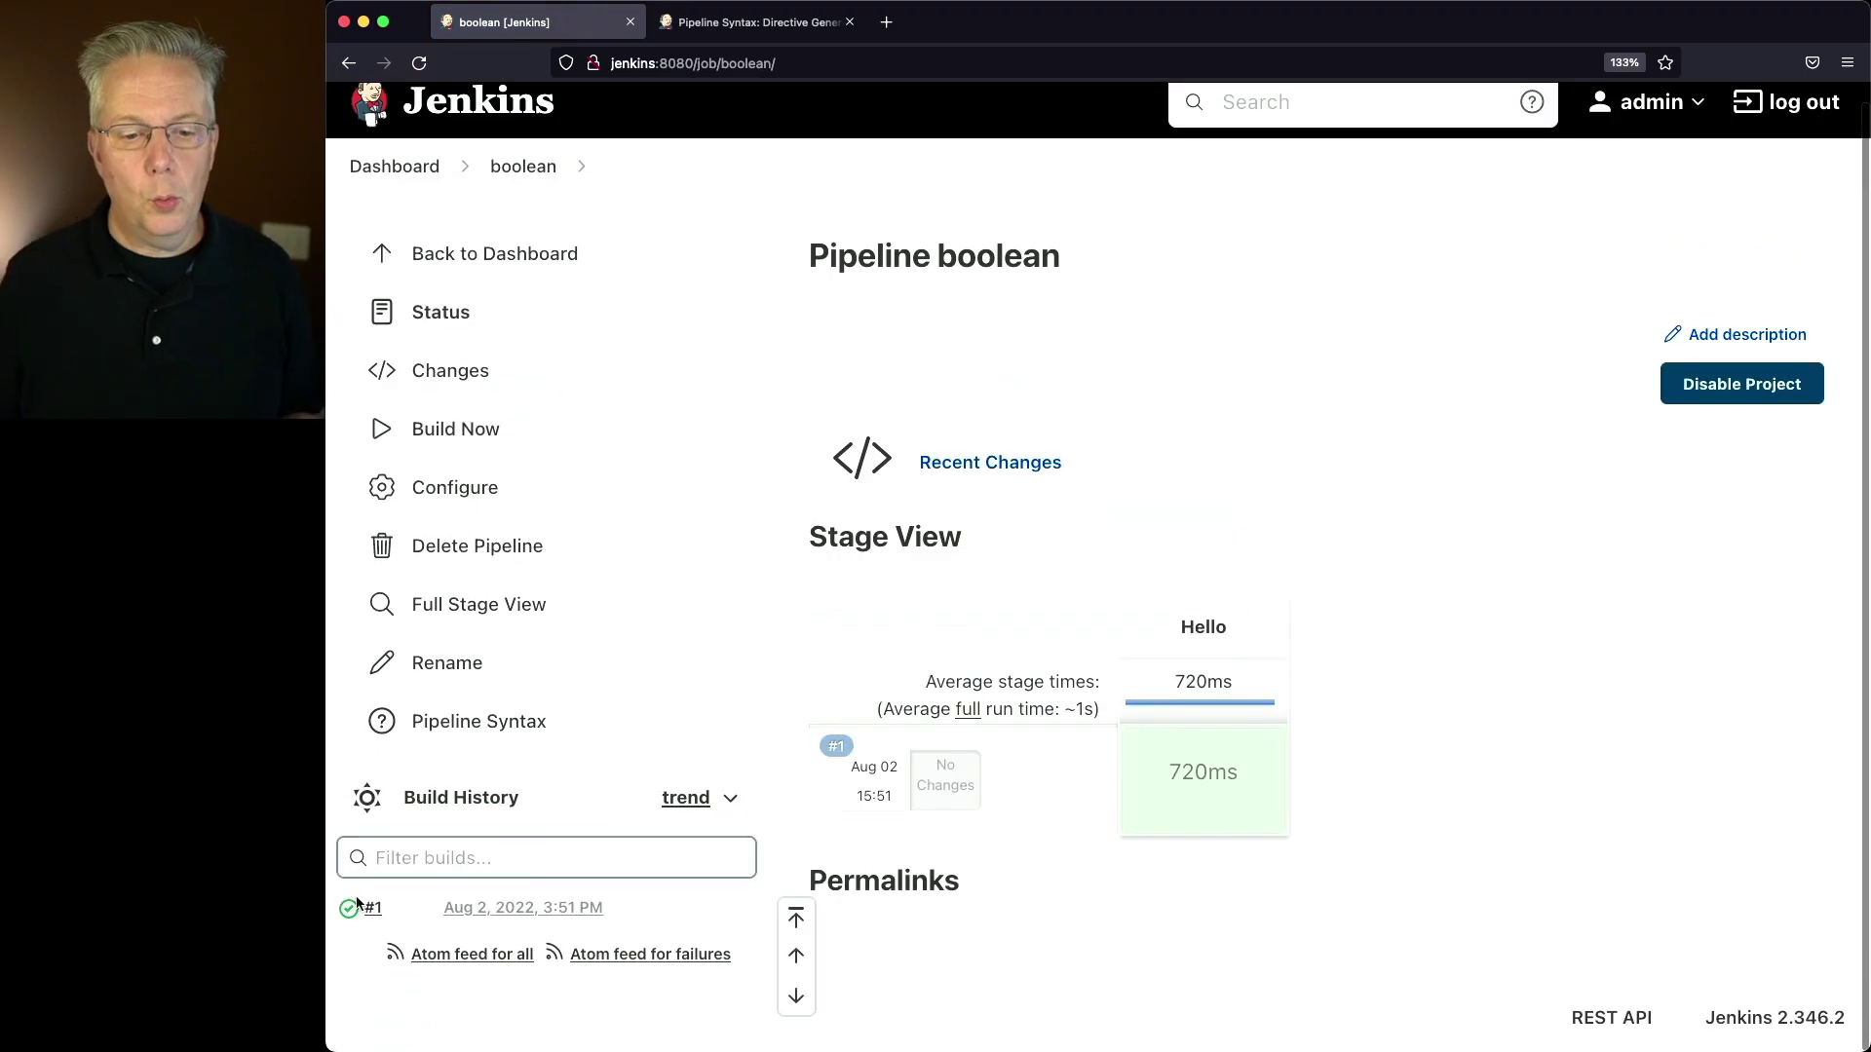
left_click(348, 912)
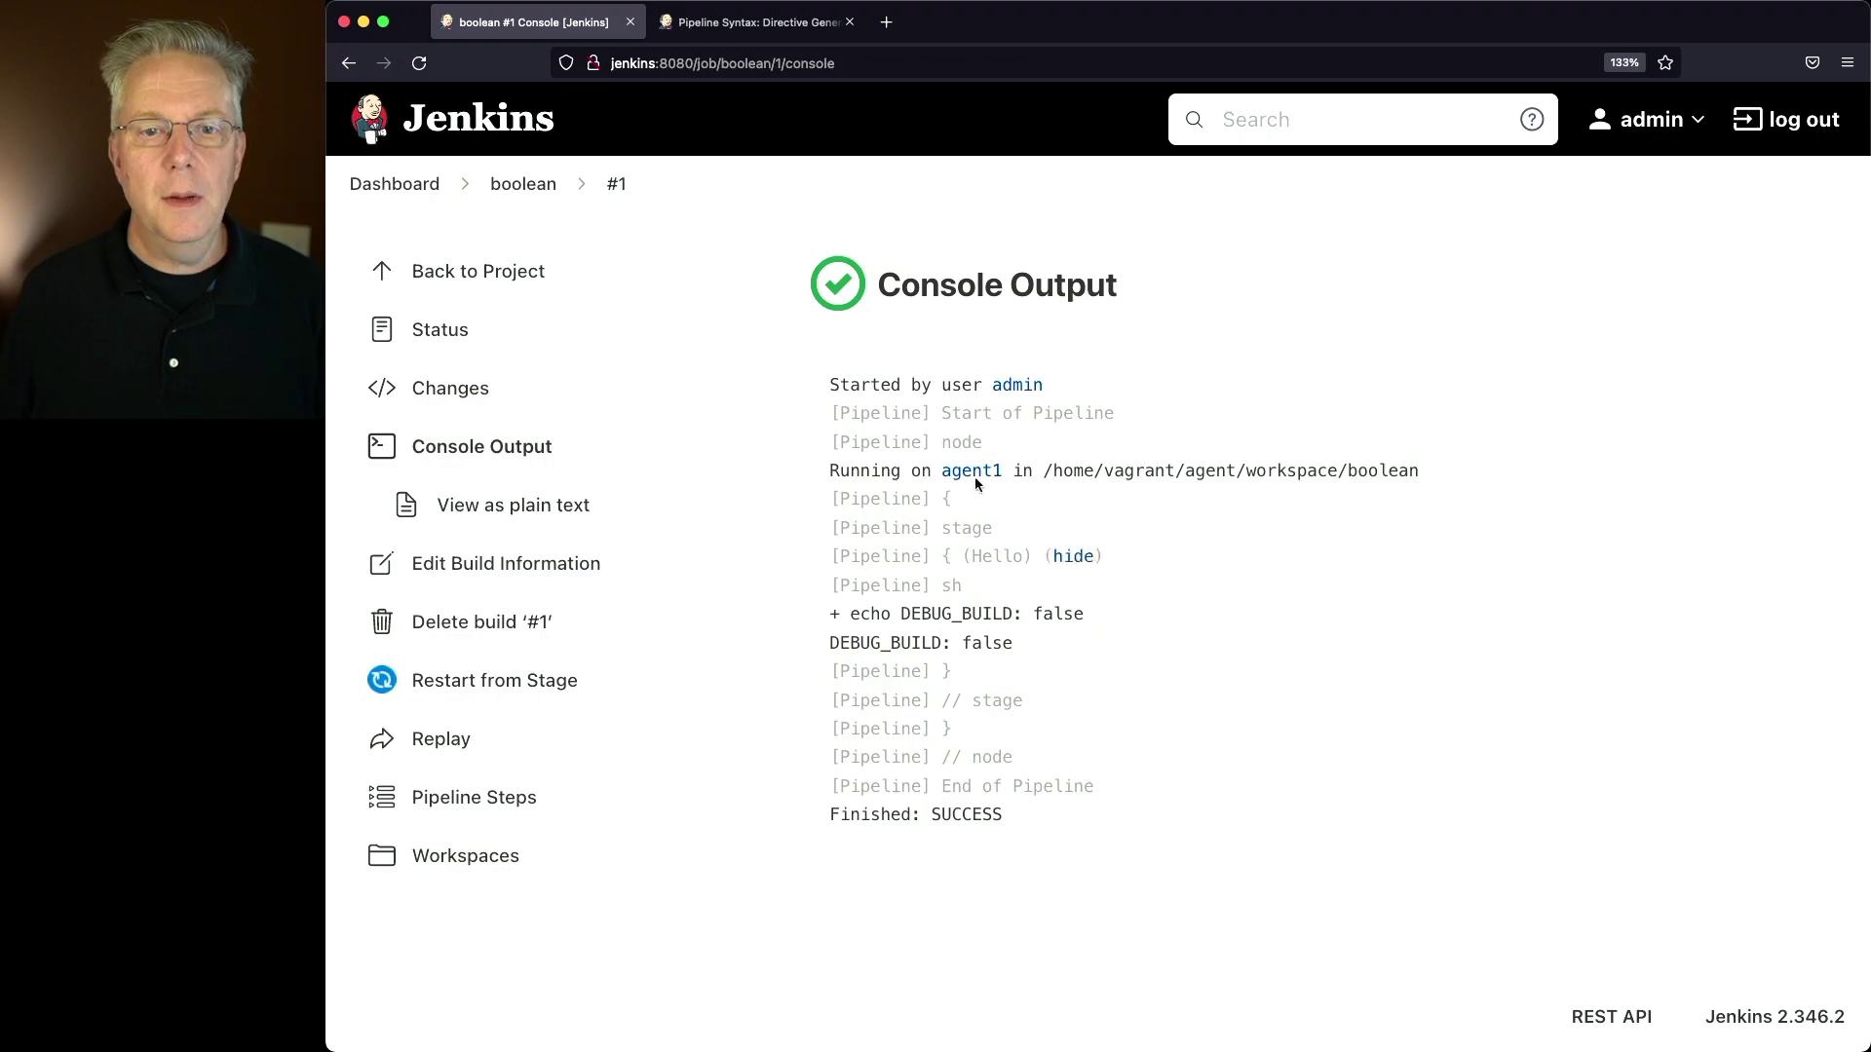
Examine the Boolean parameter's name, default and description in the boolean job's configuration, and return to the job page without saving
left_click(519, 185)
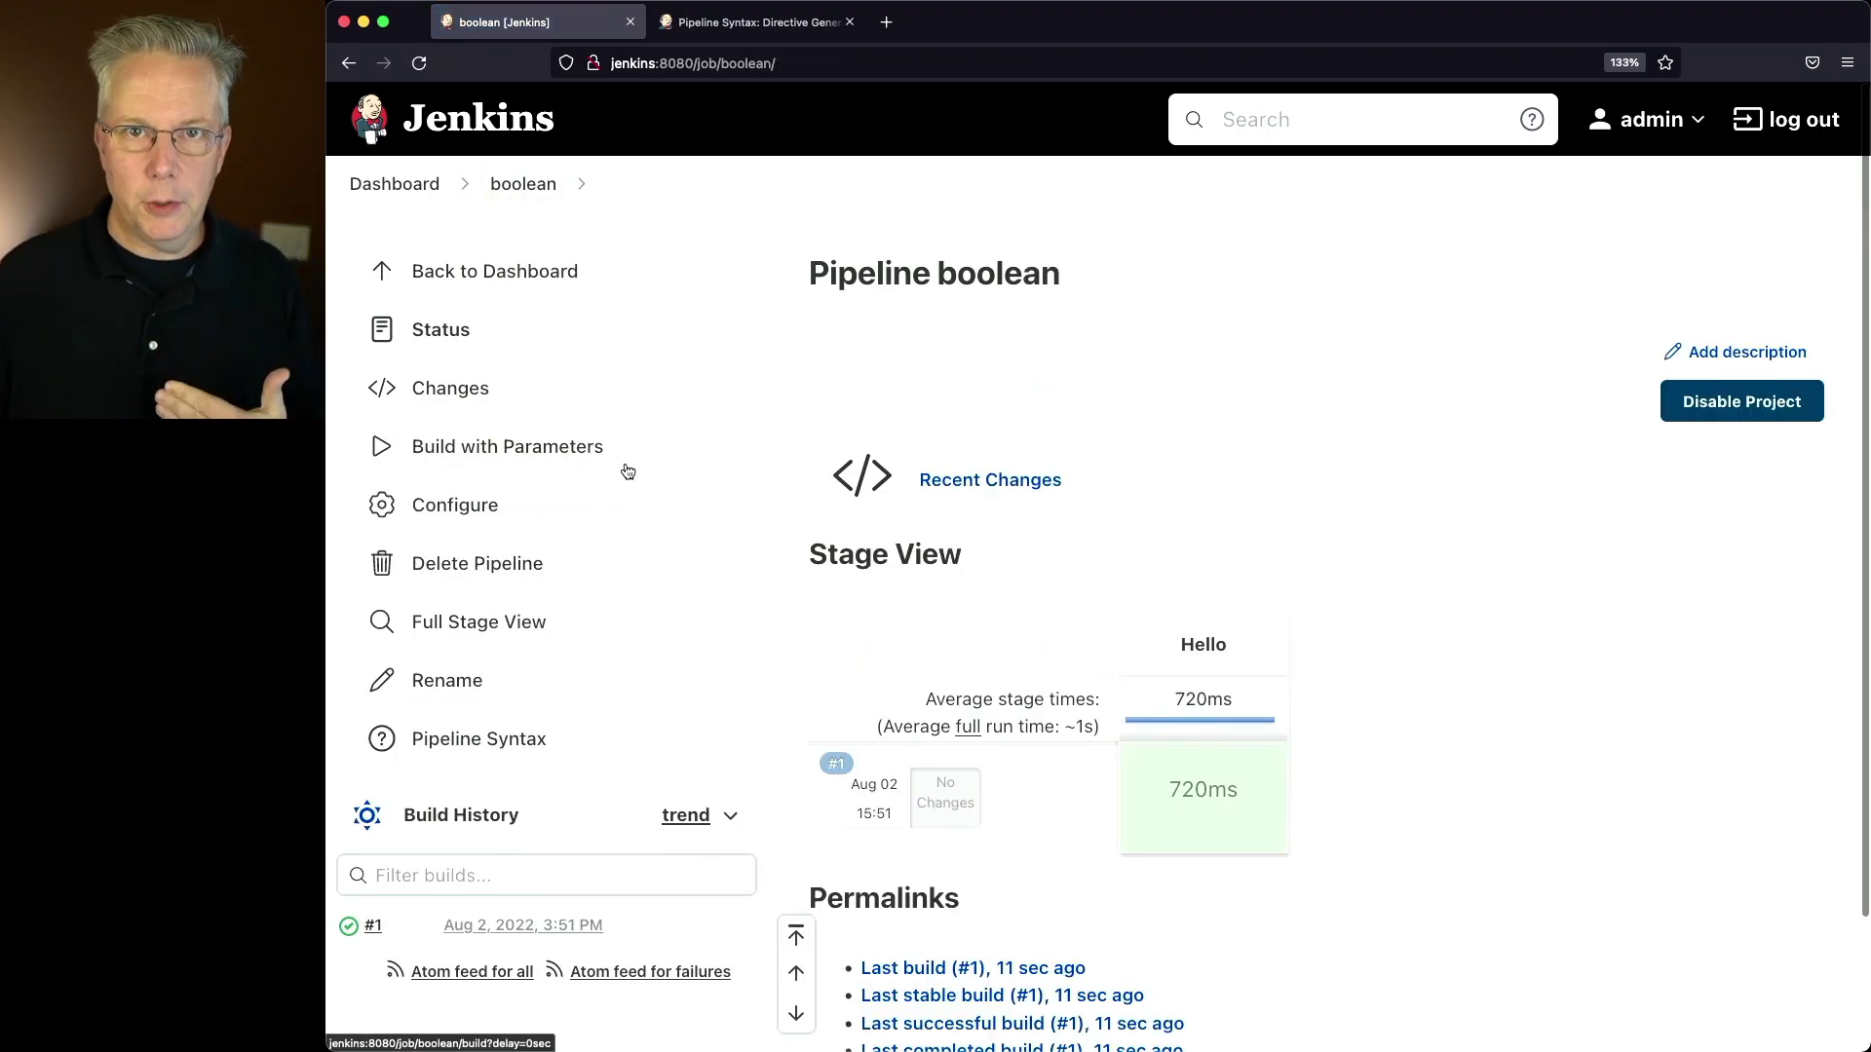
left_click(482, 512)
scroll(990, 655, "down", 5)
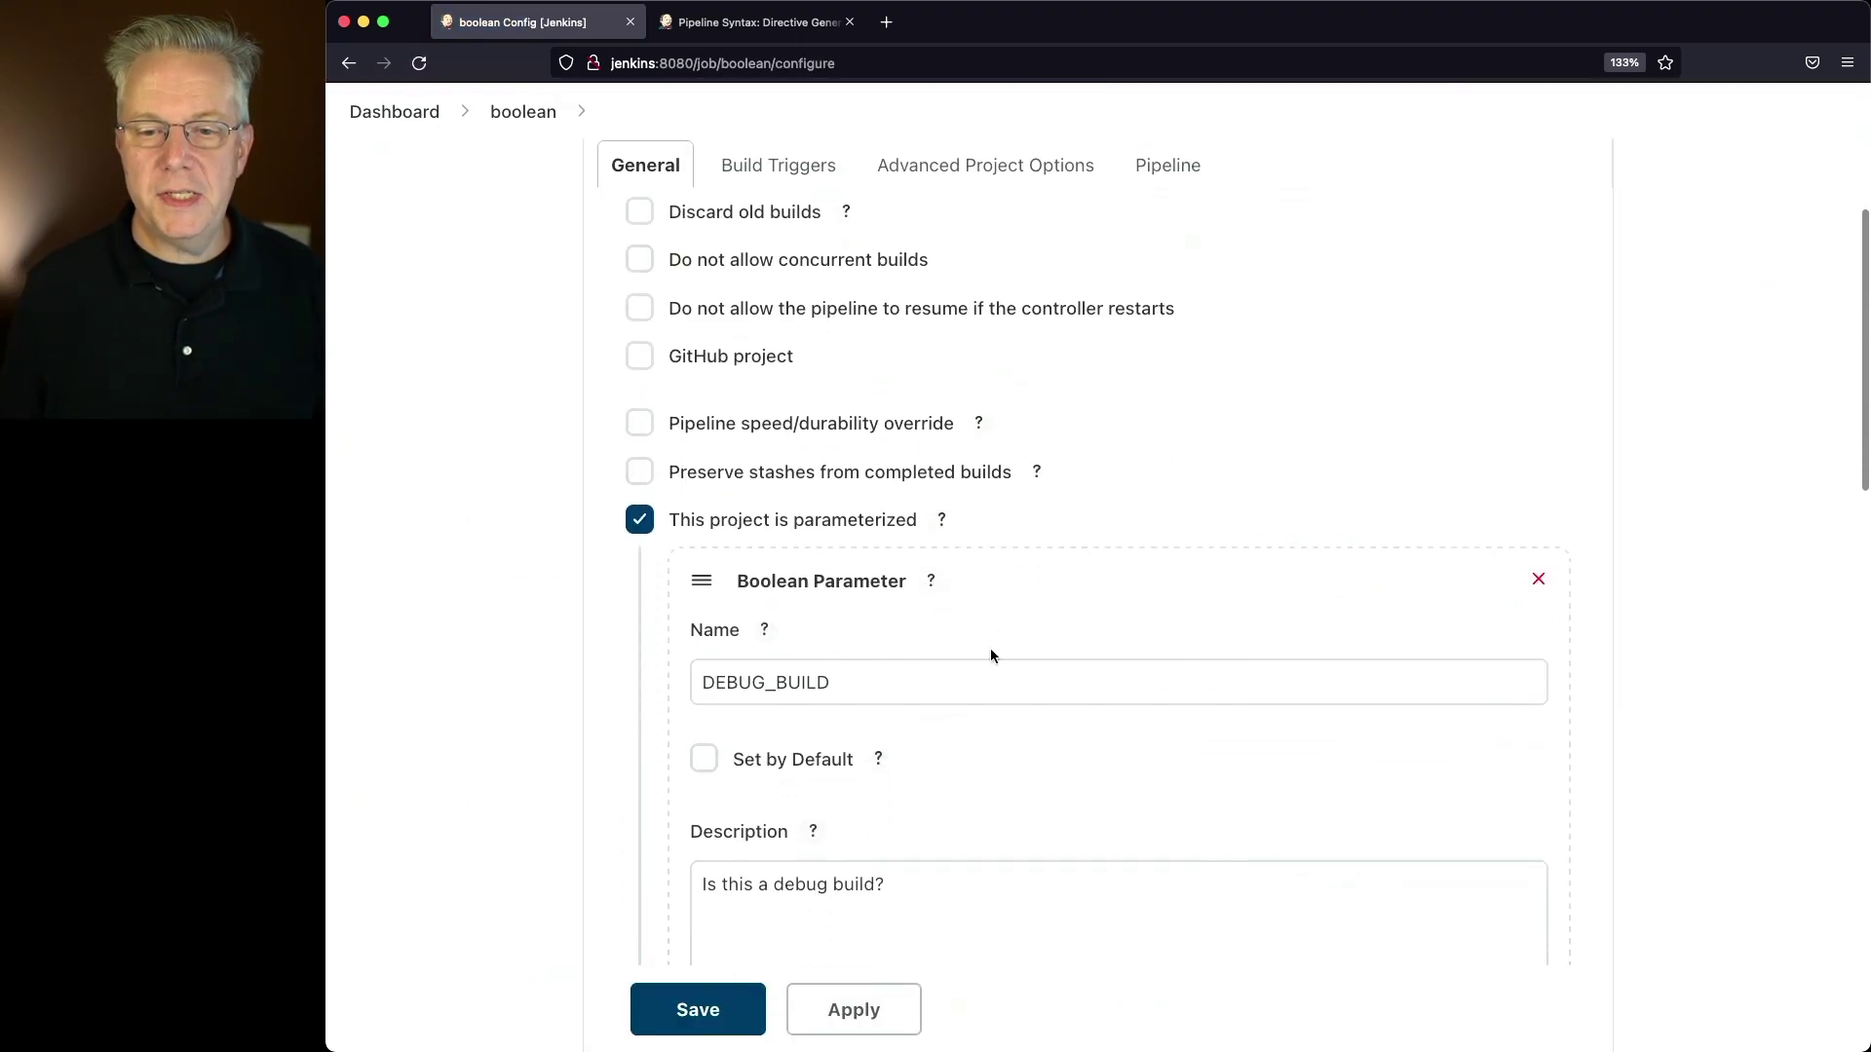
scroll(968, 588, "down", 3)
left_click(705, 424)
left_click(963, 661)
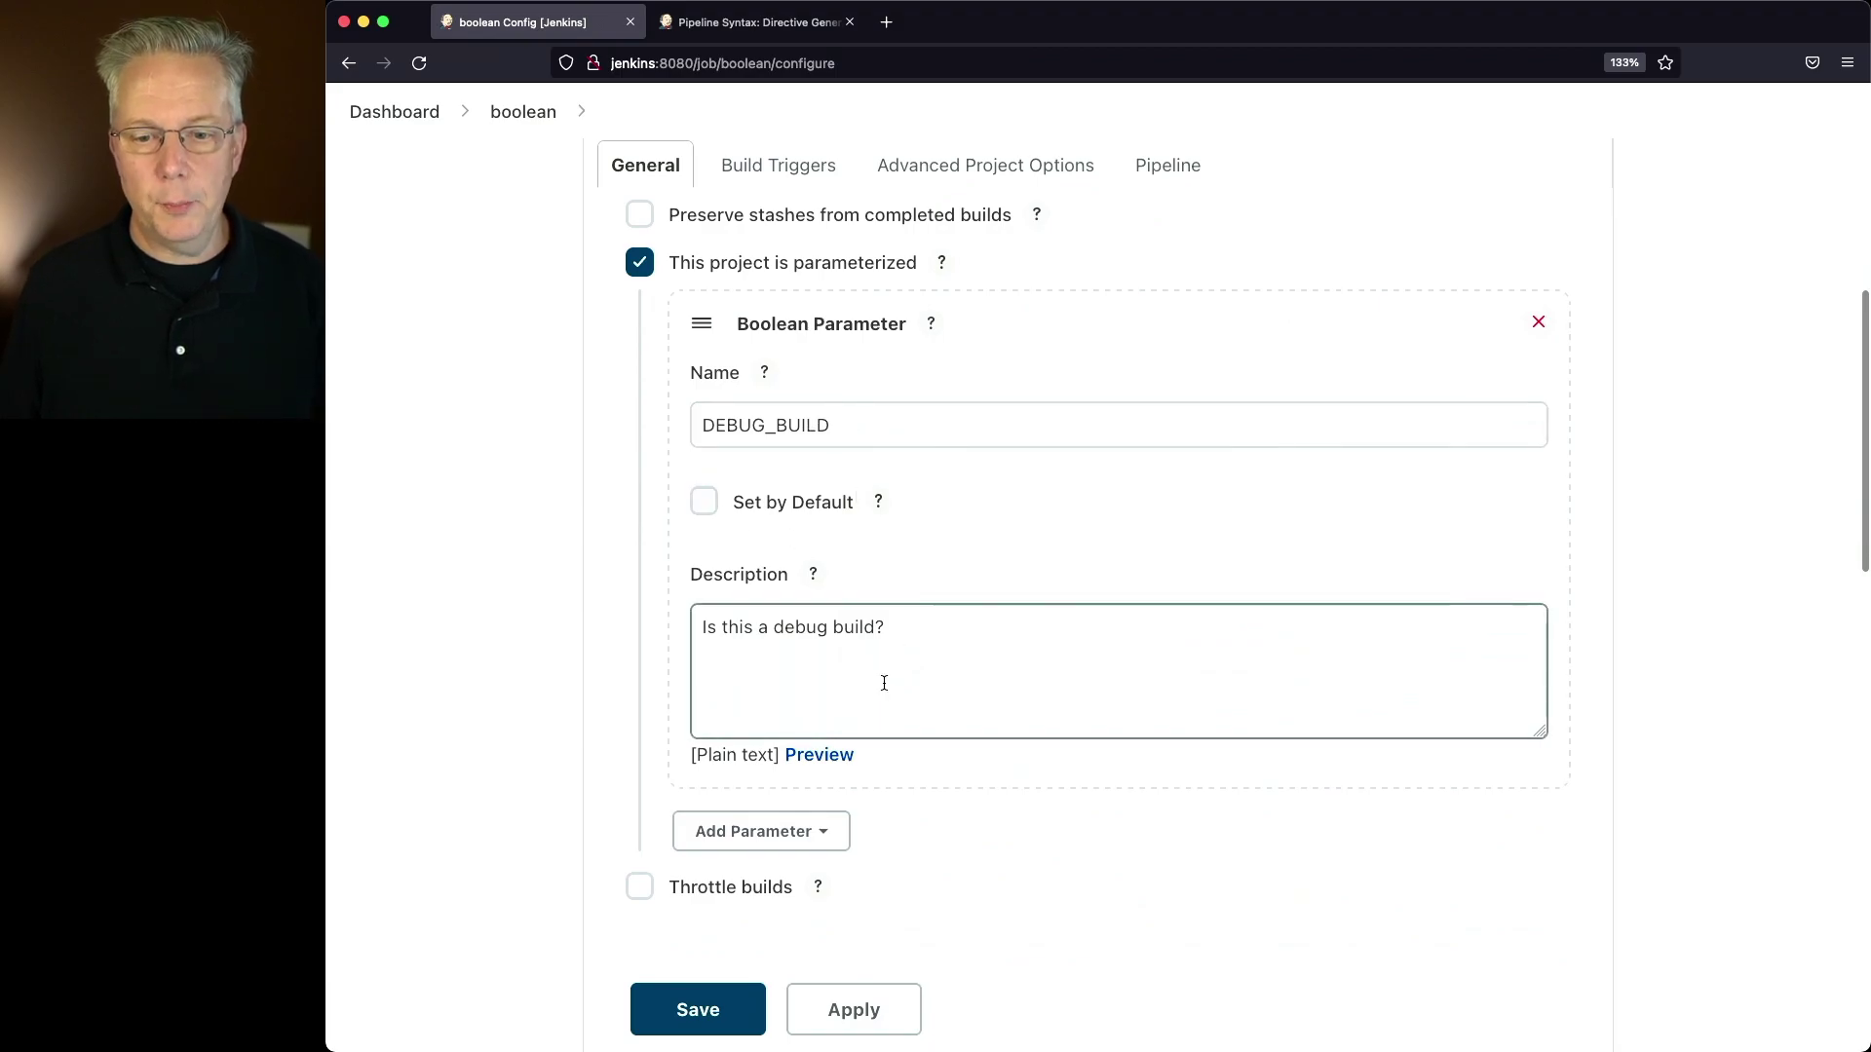
scroll(883, 679, "up", 4)
left_click(534, 113)
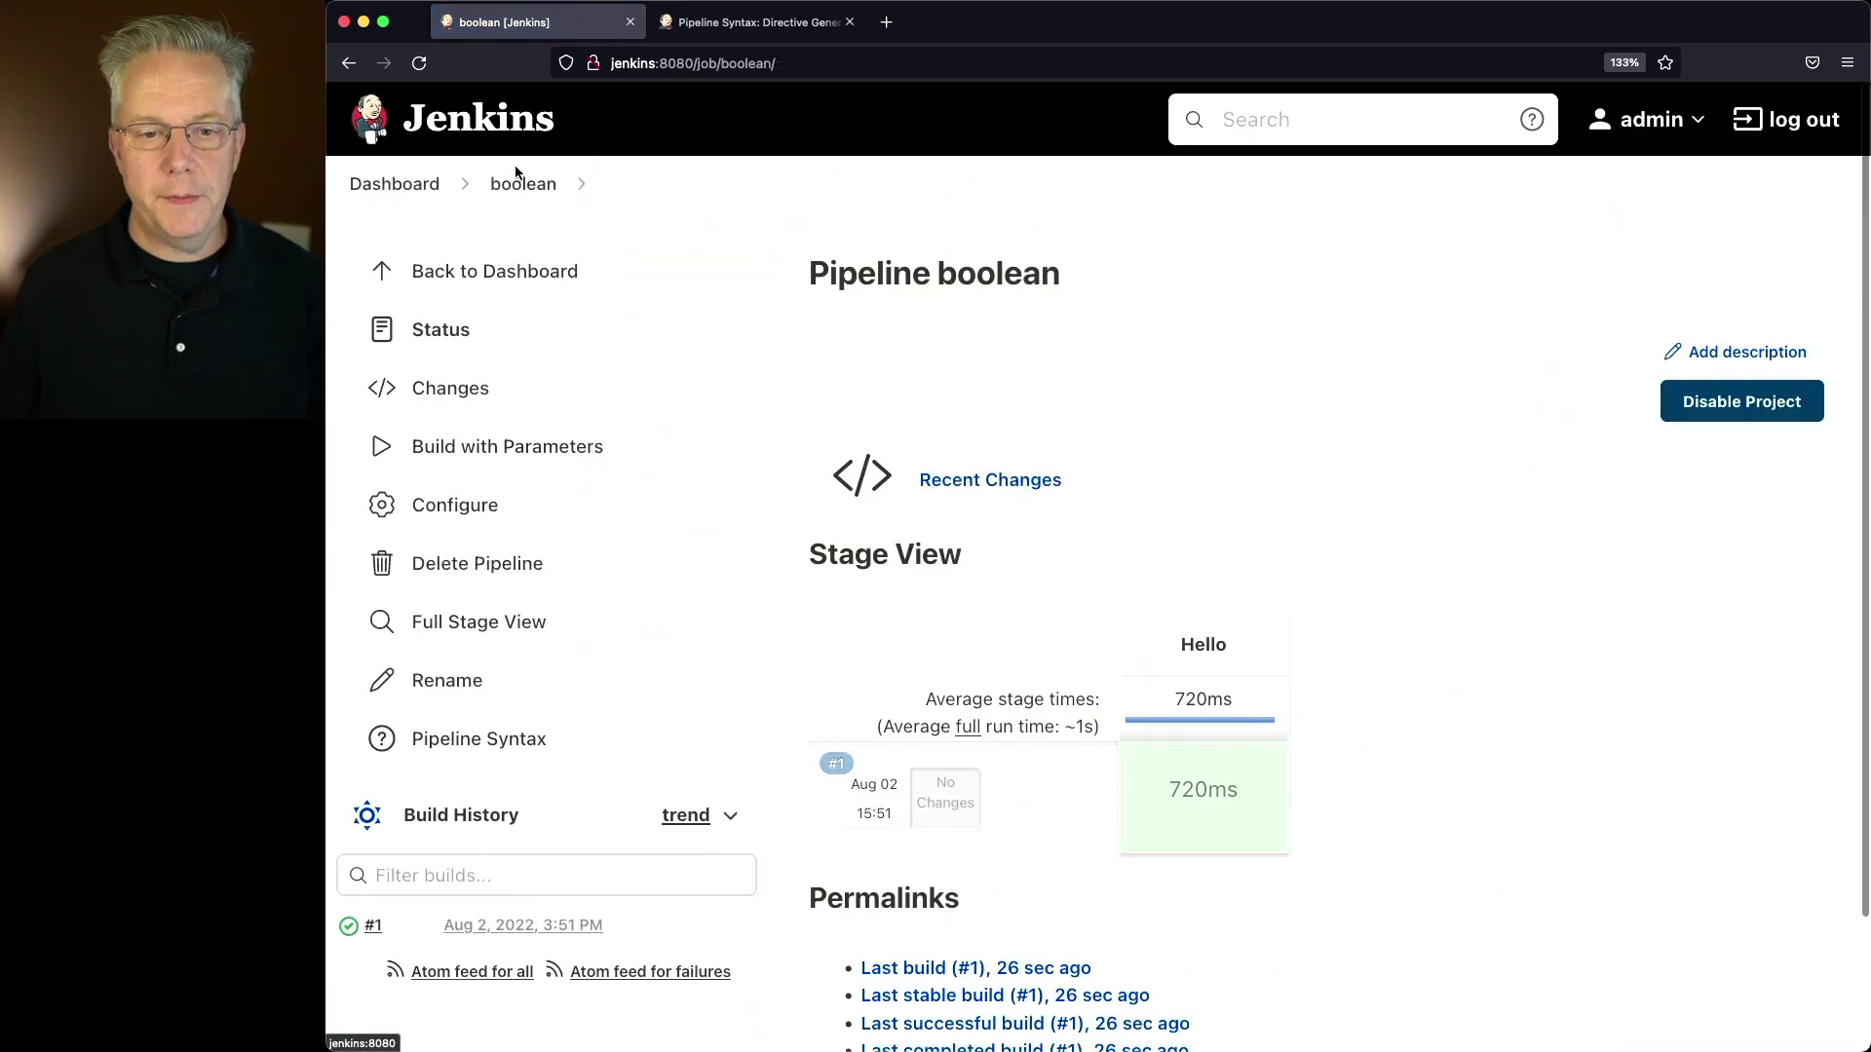
Build the boolean pipeline with the DEBUG_BUILD parameter checked, and open the new build's console output
left_click(524, 446)
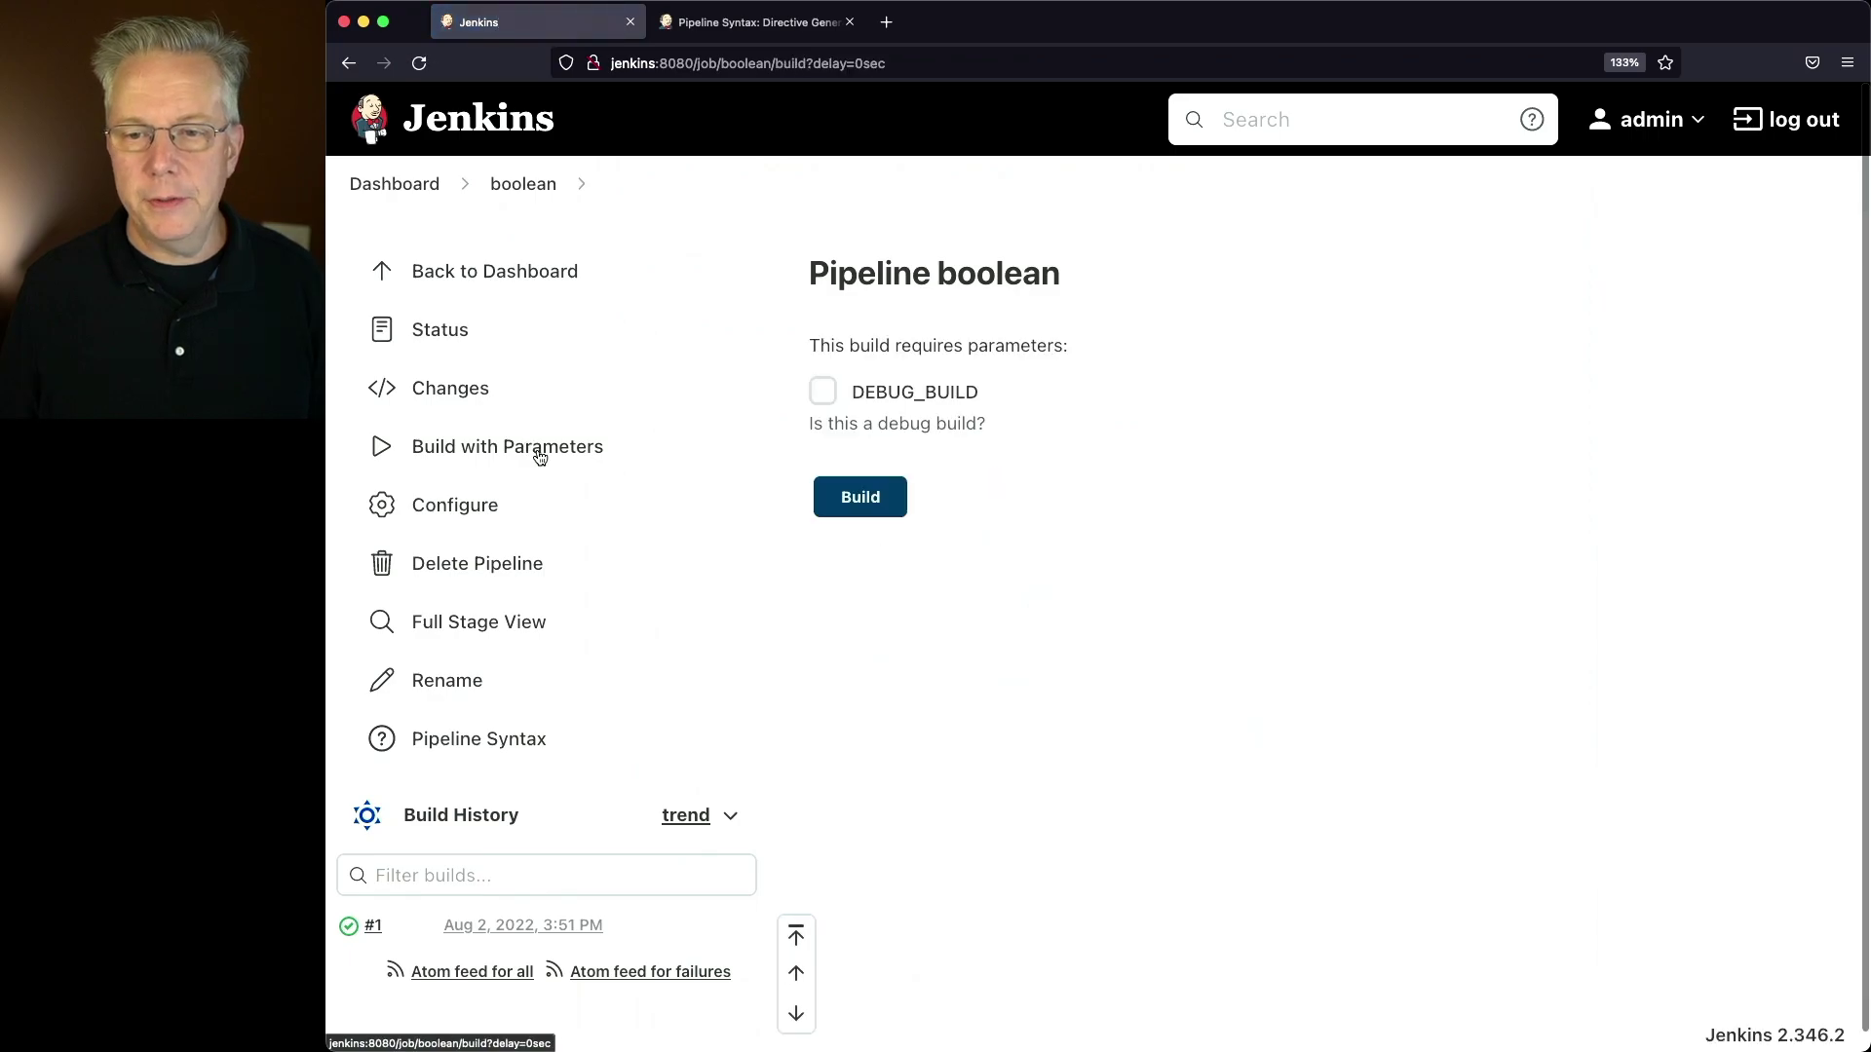
left_click(827, 392)
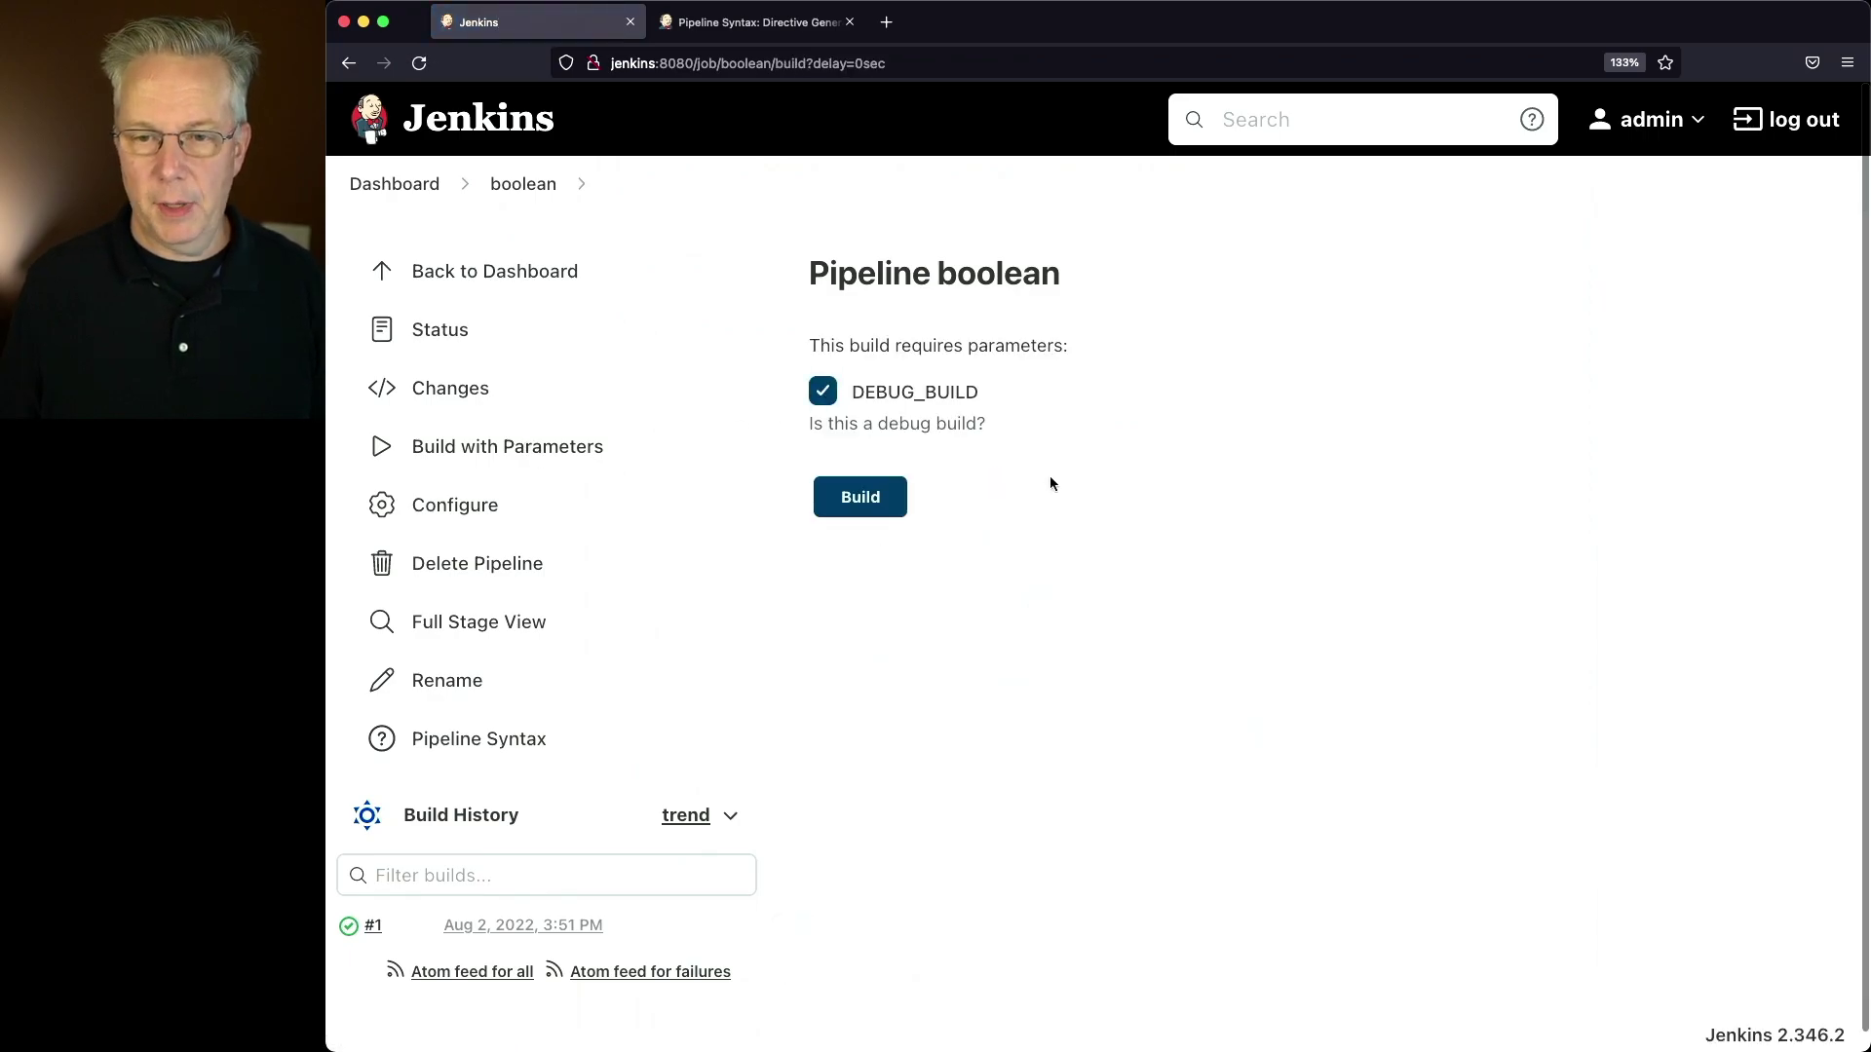
left_click(891, 512)
scroll(693, 938, "down", 3)
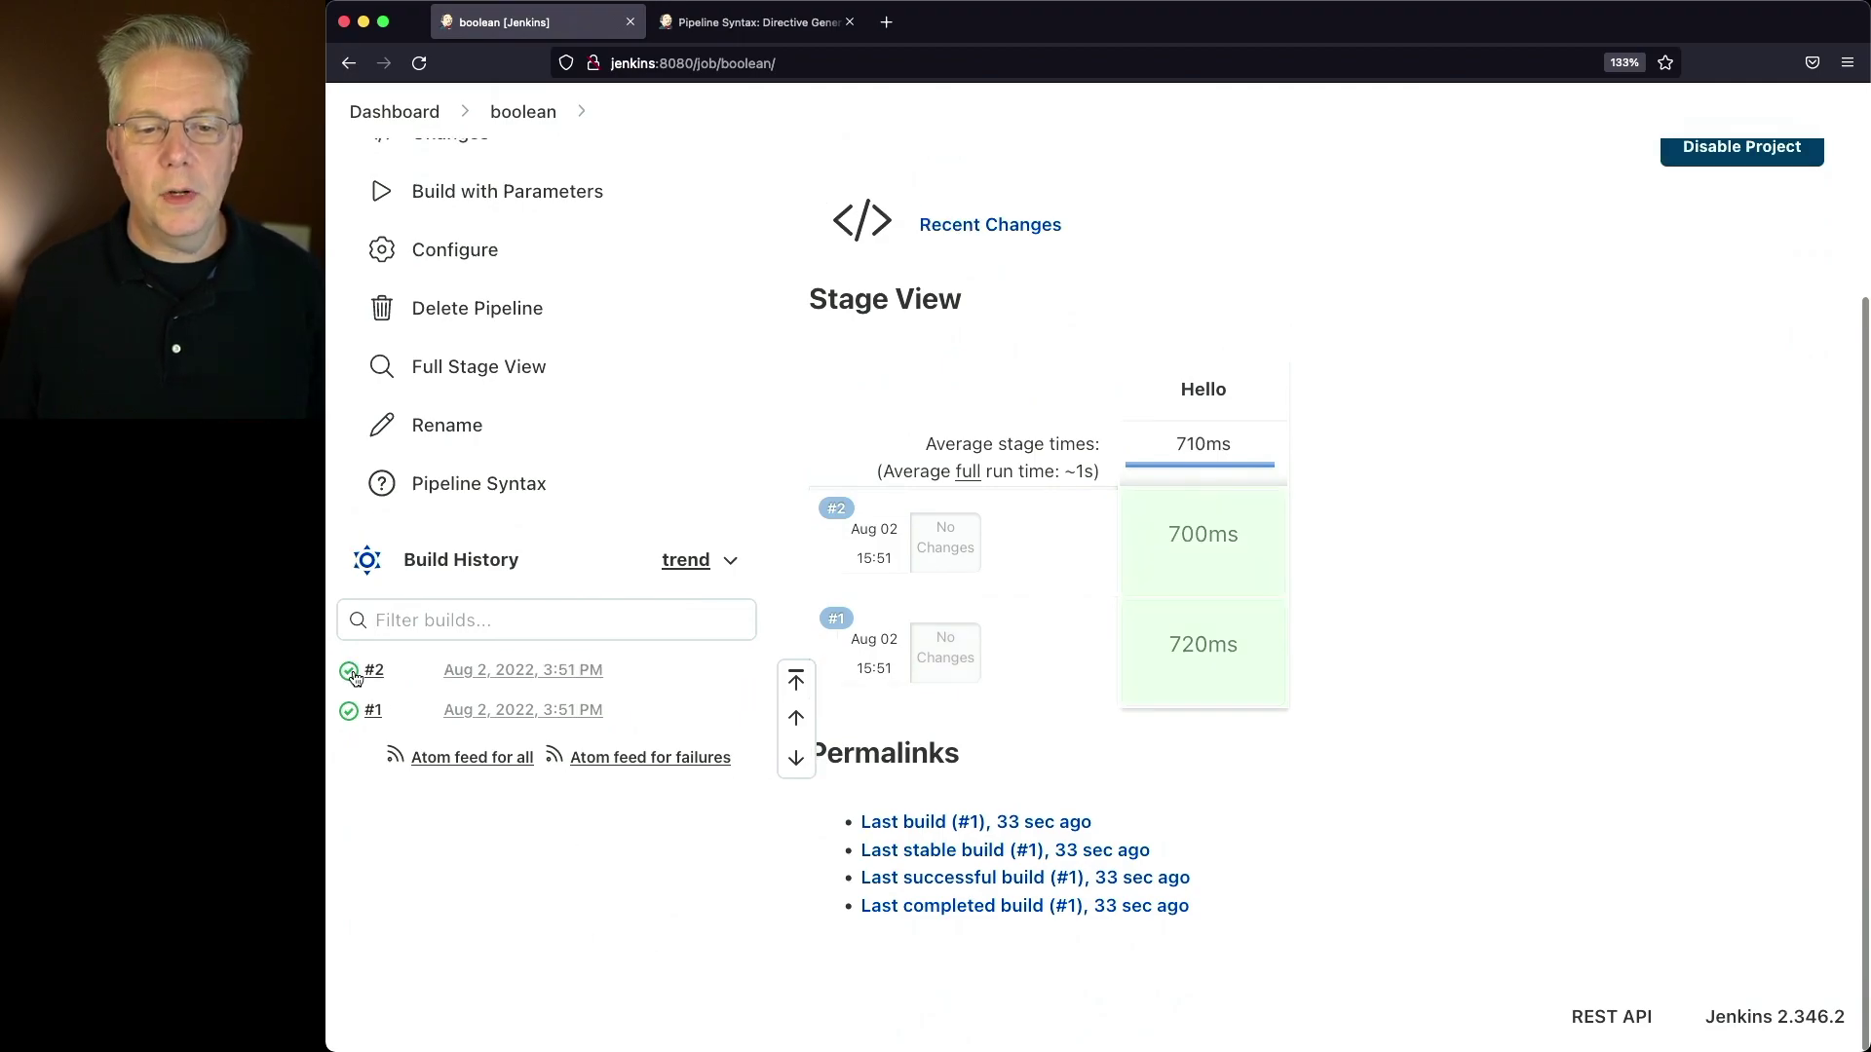
left_click(355, 678)
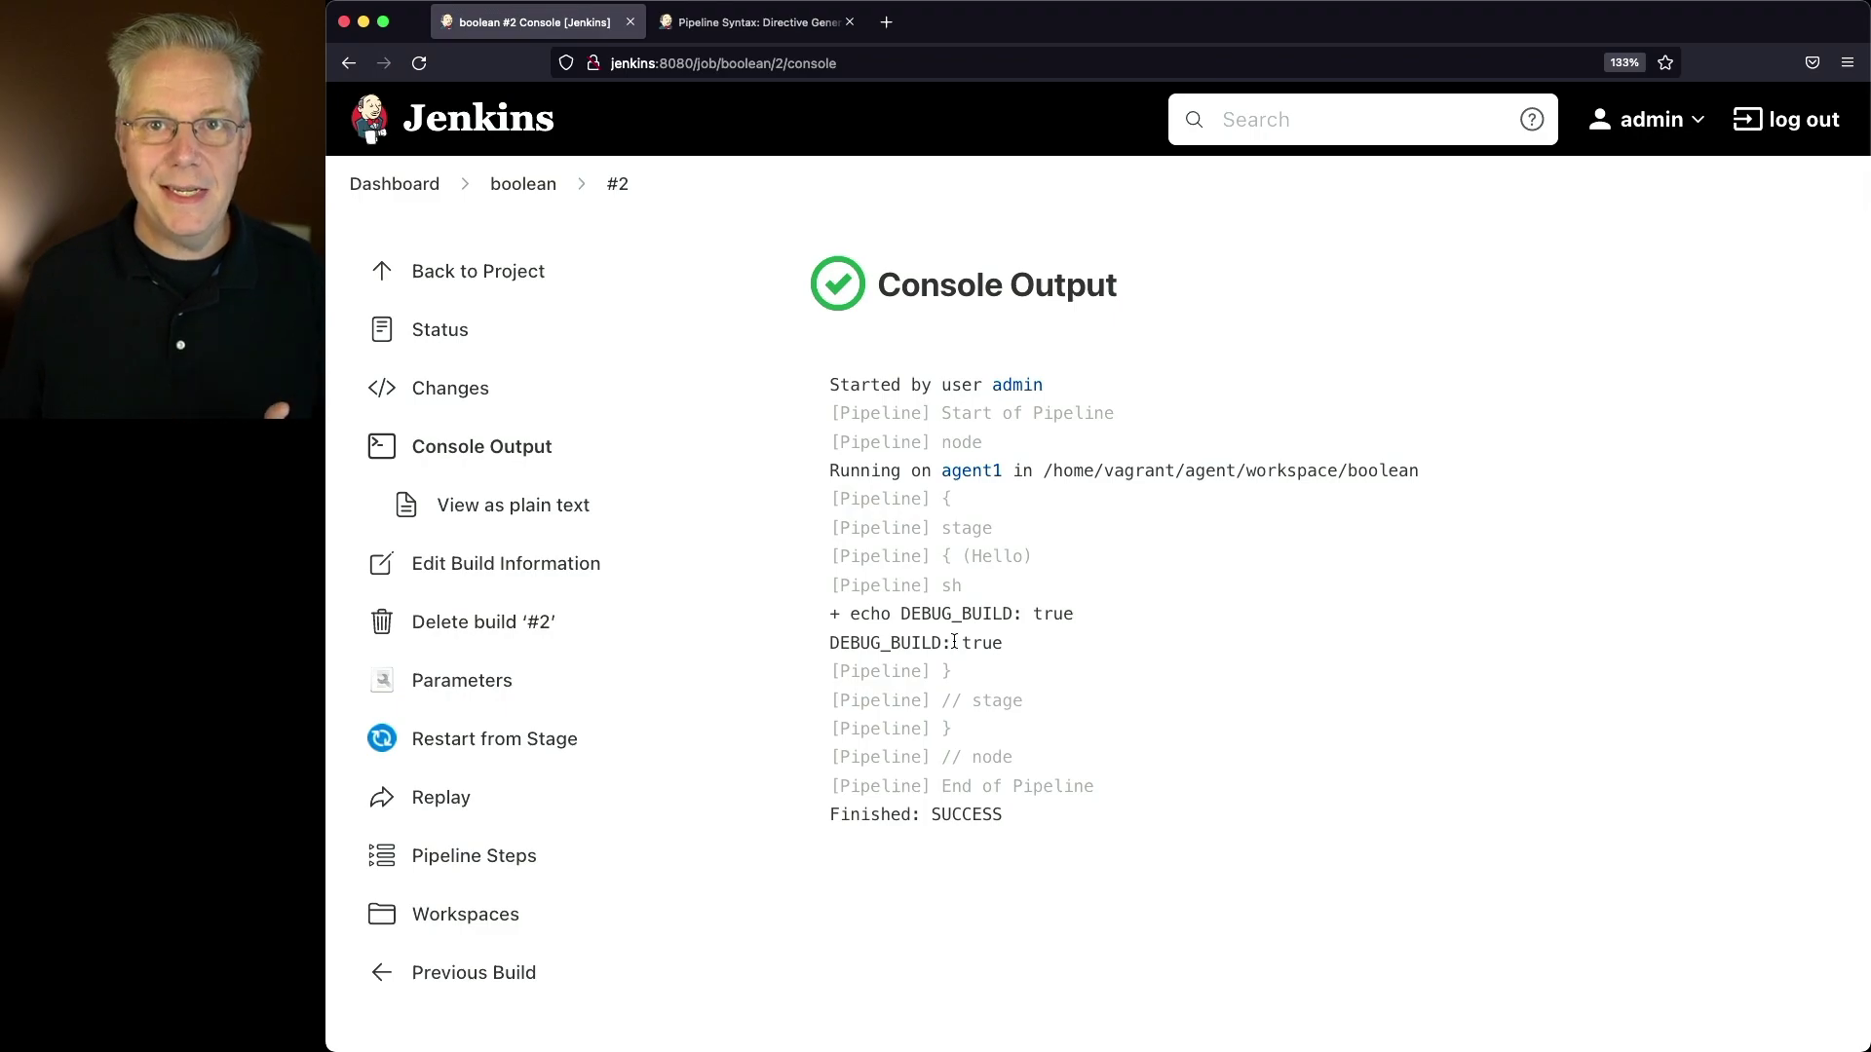